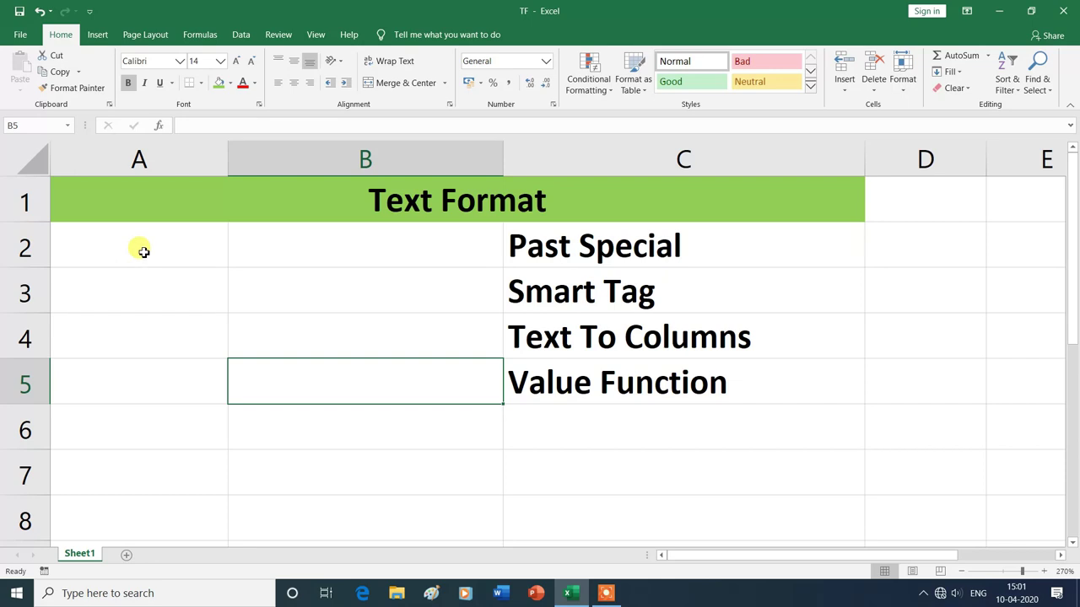
- Enter the numbers 154, 125 and 458 into cells A2, A3 and A4
{"action": "left_click", "coordinate": [143, 252]}
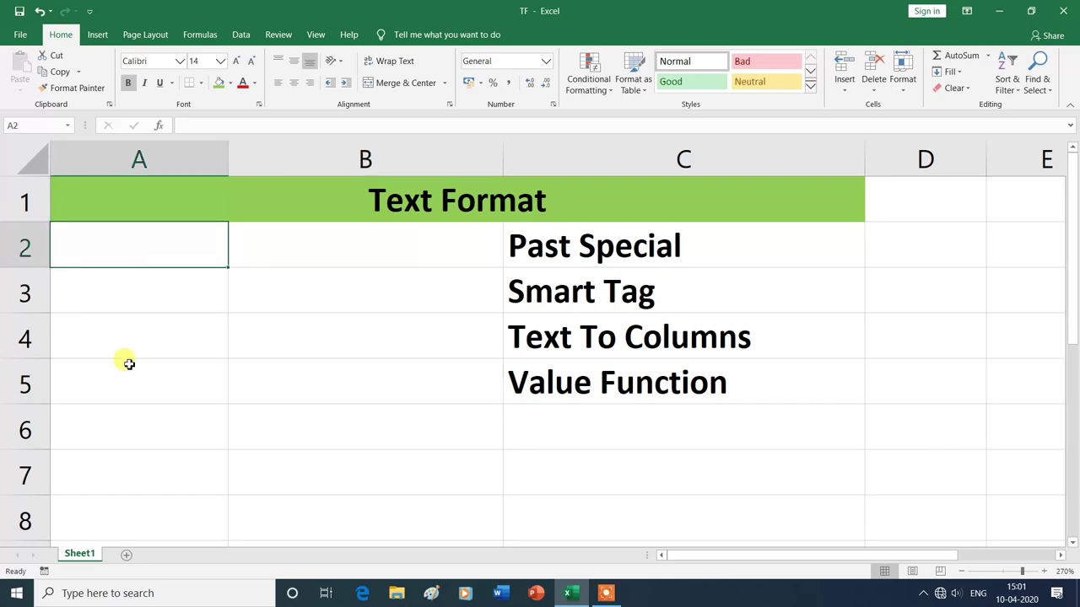
{"action": "type", "text": "154"}
{"action": "key", "text": "Return"}
{"action": "type", "text": "125"}
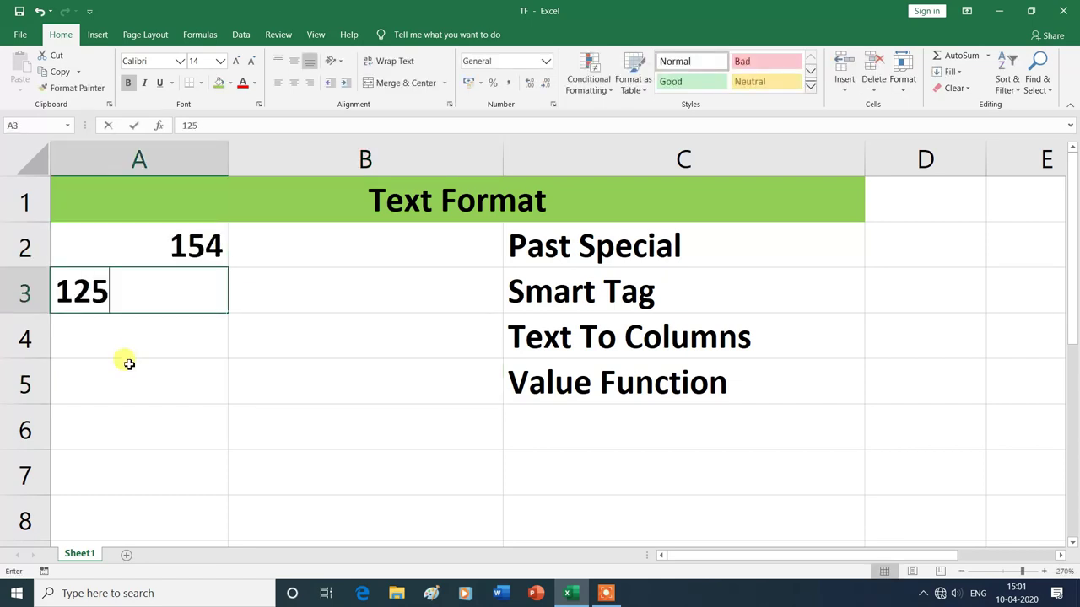
{"action": "key", "text": "Return"}
{"action": "type", "text": "458"}
{"action": "key", "text": "Return"}
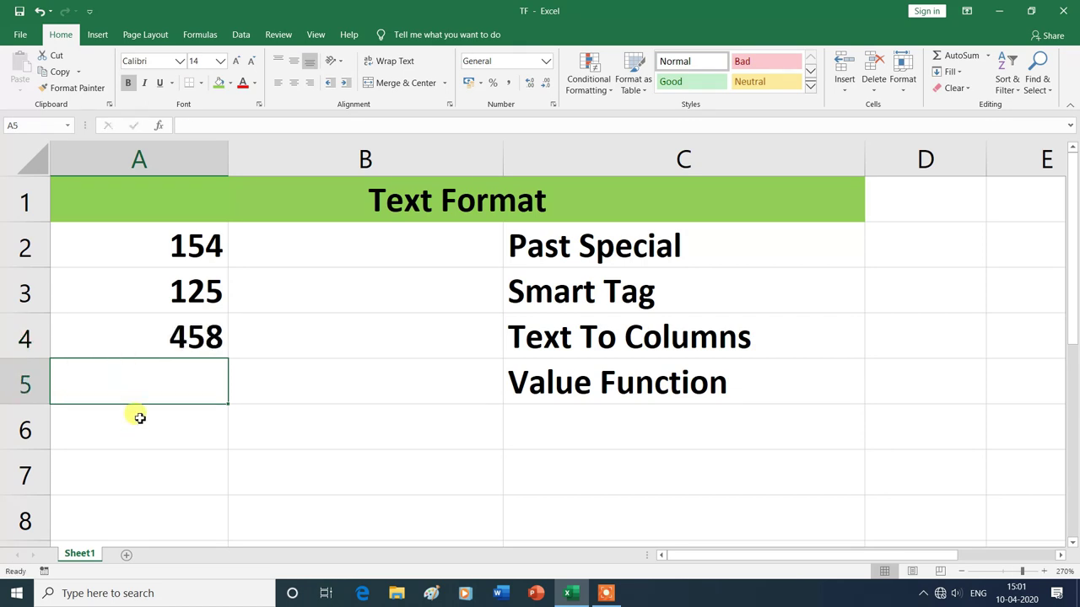
{"action": "left_click", "coordinate": [177, 438]}
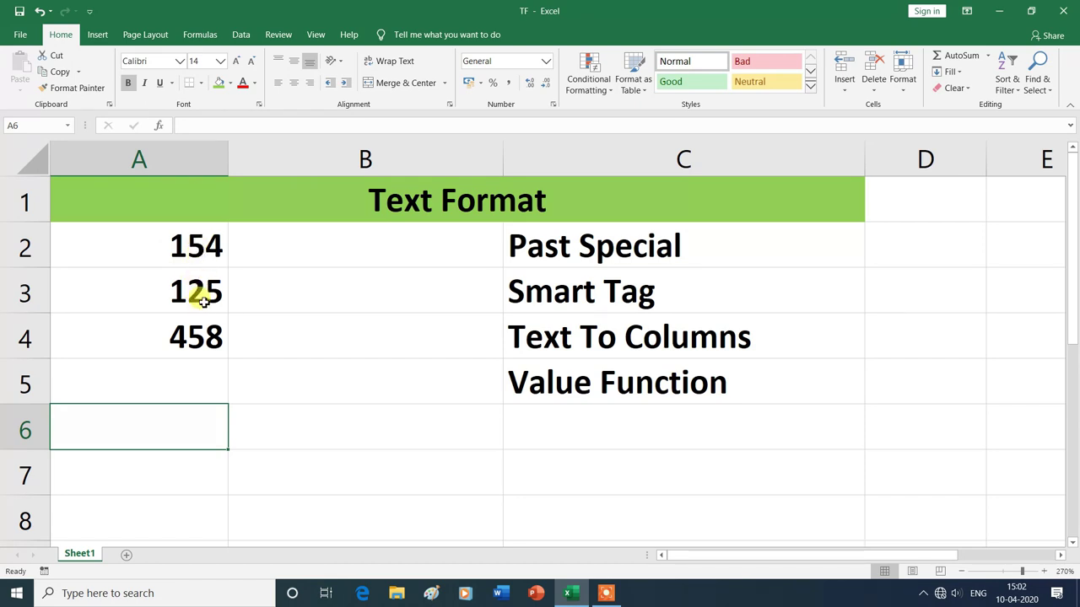
{"action": "left_click", "coordinate": [403, 298]}
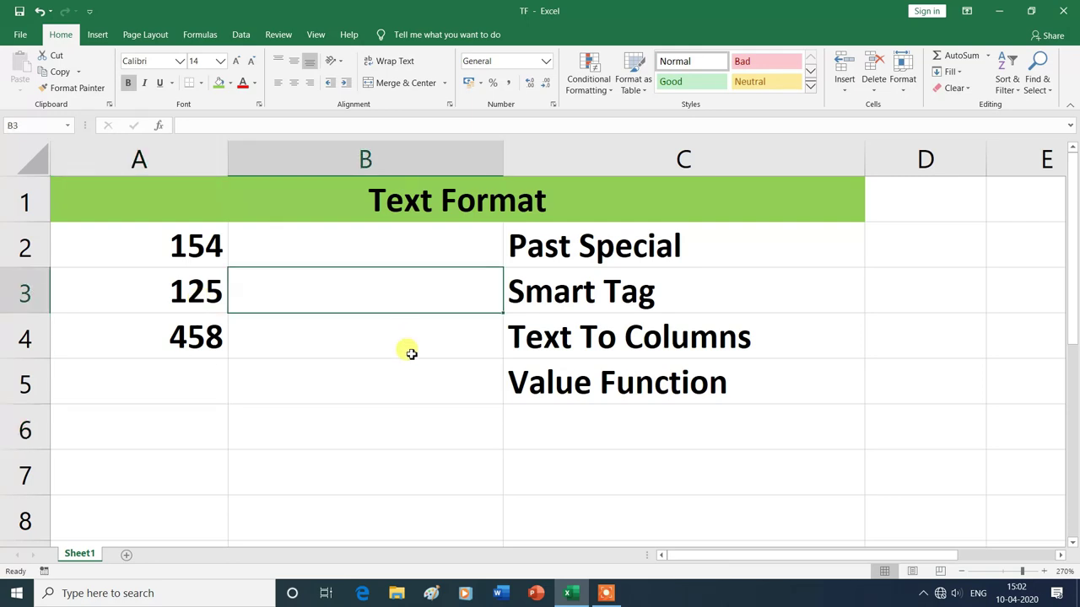
- Enter =SUM(A2,A3) in cell B3 so it shows 279
{"action": "type", "text": "=sum"}
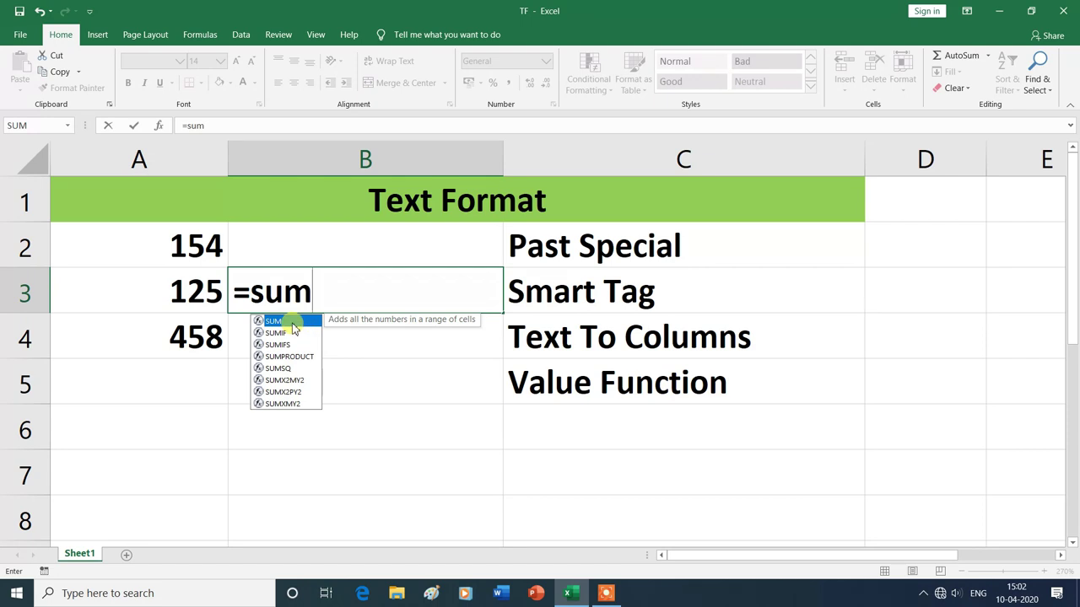
{"action": "double_click", "coordinate": [291, 321]}
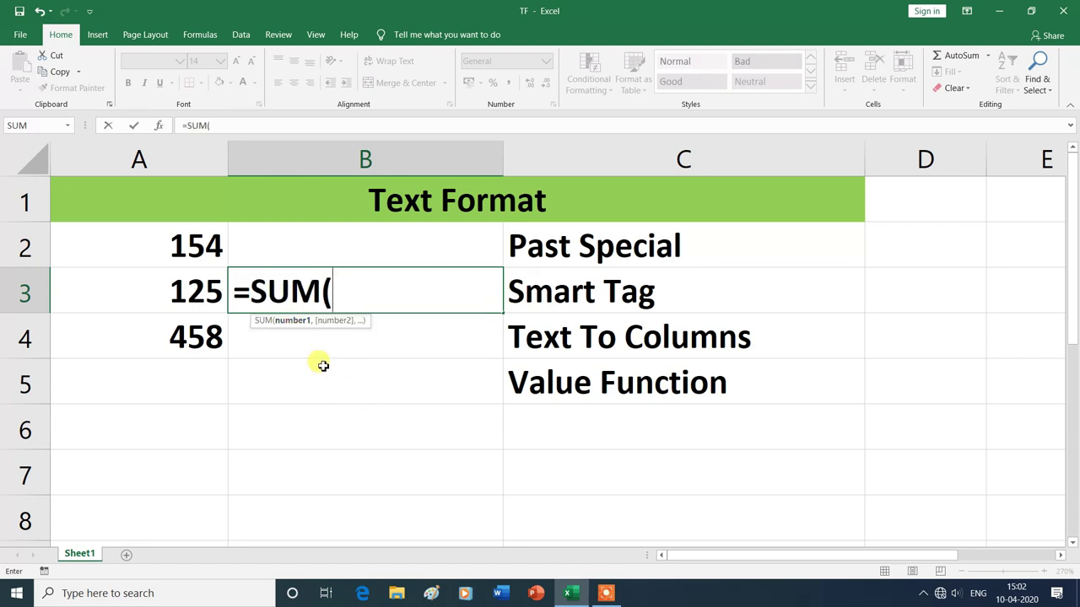
{"action": "left_click", "coordinate": [213, 248]}
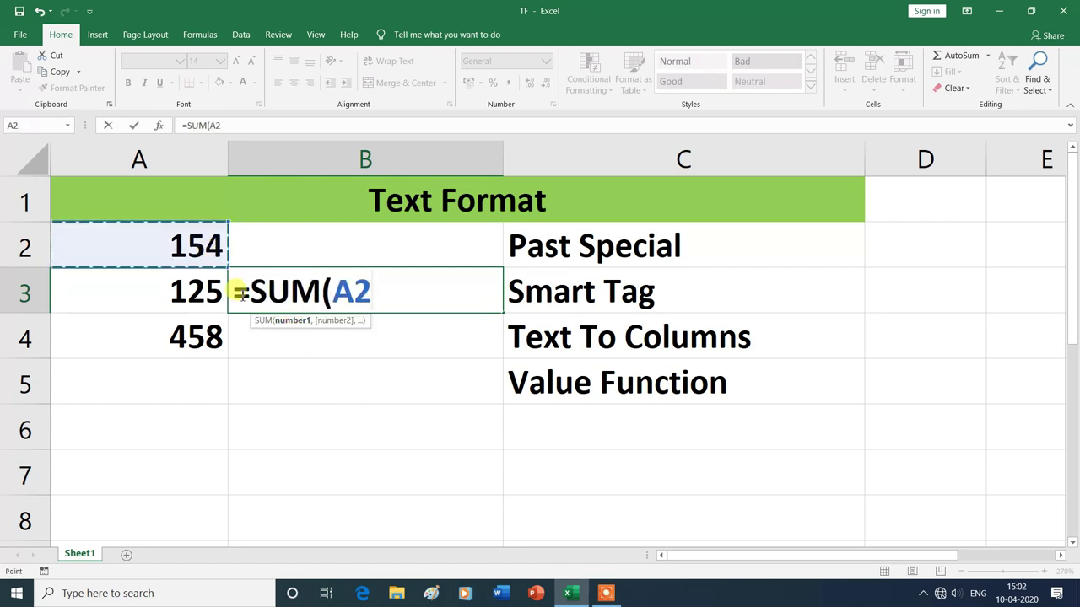
{"action": "type", "text": ","}
{"action": "left_click", "coordinate": [203, 295]}
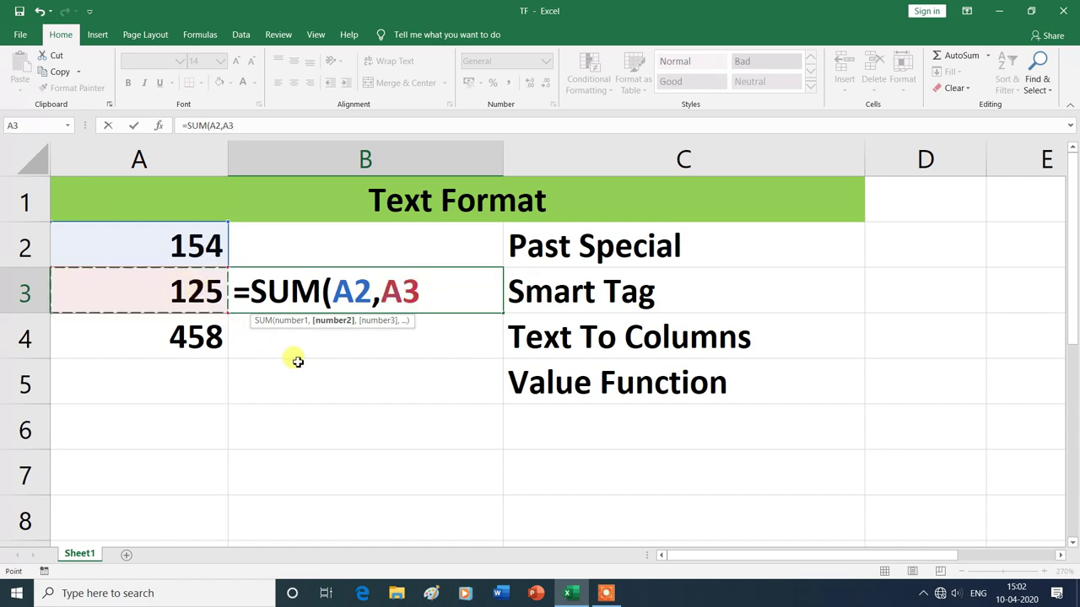
{"action": "type", "text": ")"}
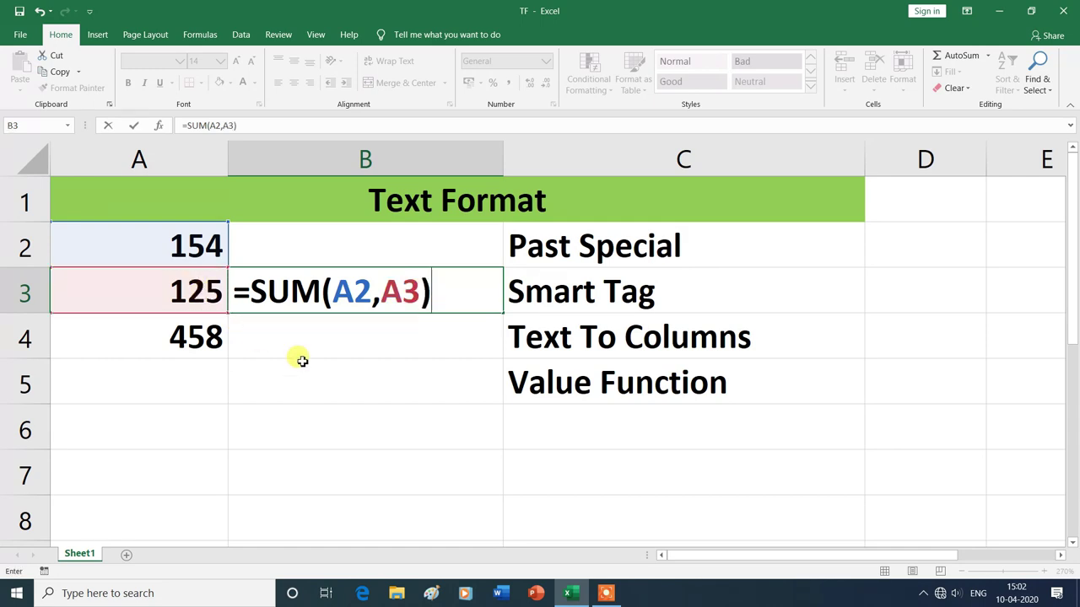
{"action": "key", "text": "Return"}
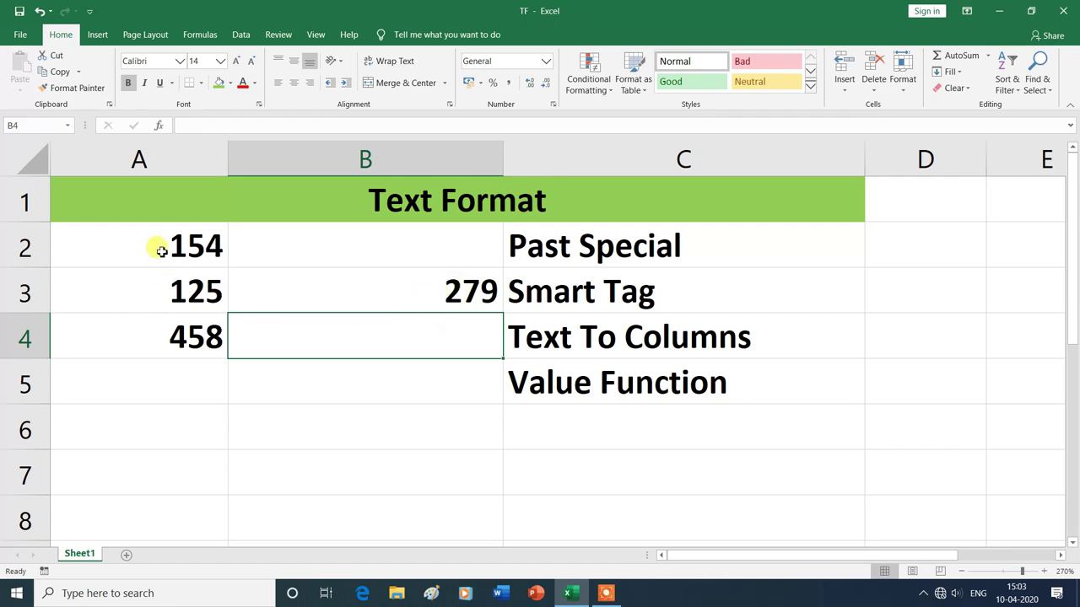
- Clear the test numbers and total from A2:B4
{"action": "left_click_drag", "start_coordinate": [154, 246], "coordinate": [326, 353]}
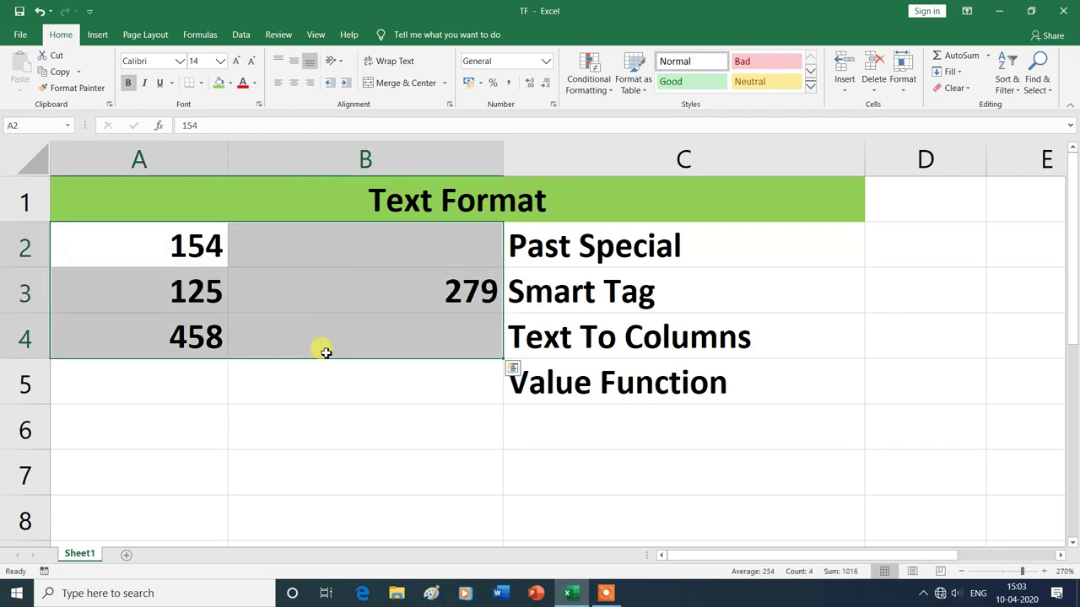
{"action": "key", "text": "Delete"}
{"action": "left_click", "coordinate": [156, 443]}
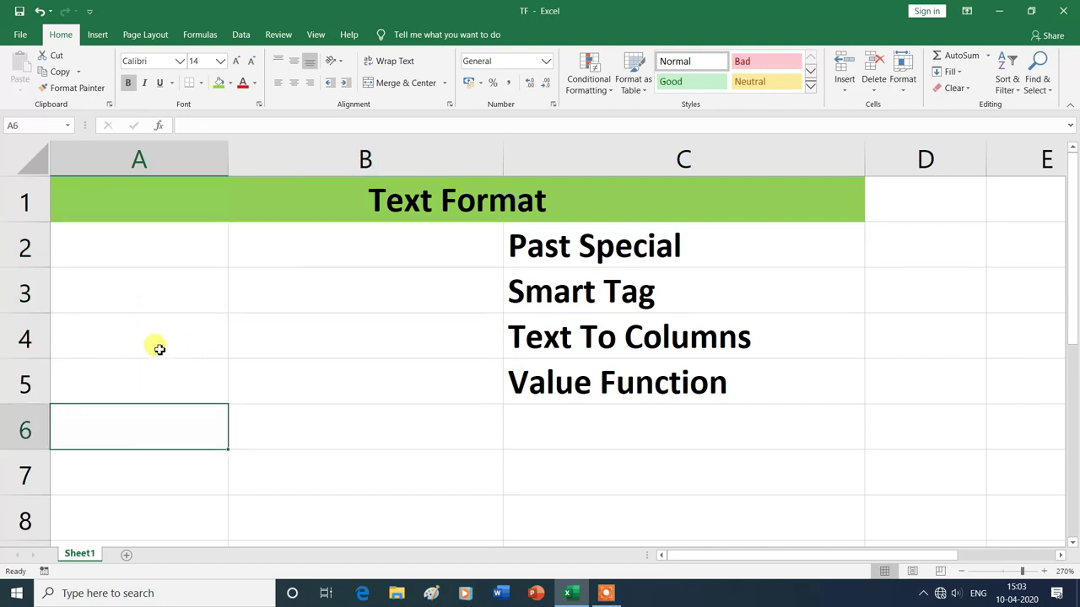
{"action": "key", "text": "Down"}
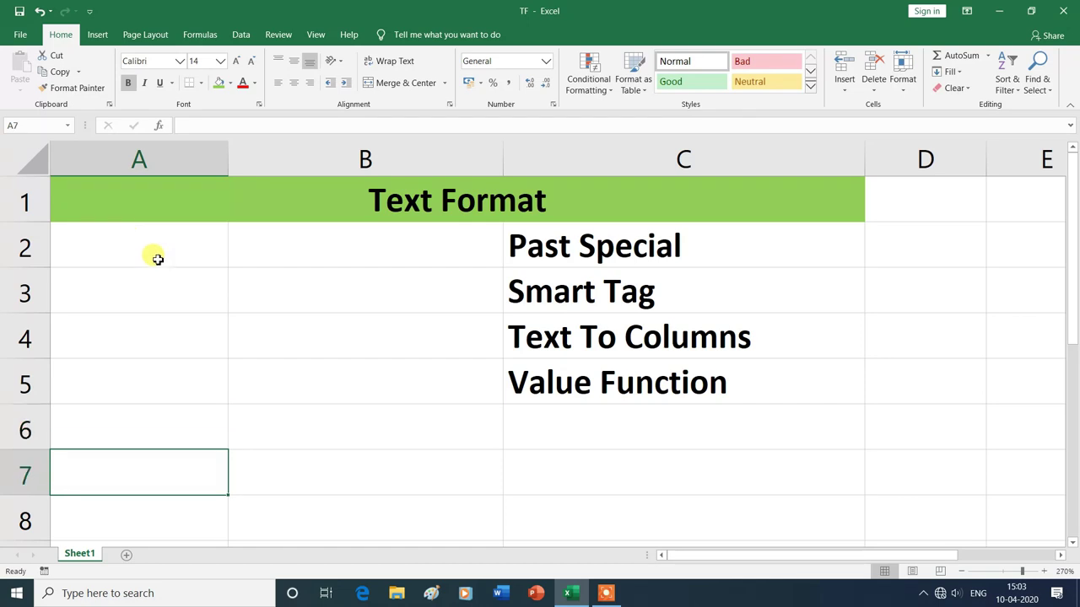
- Apply the Text number format to cells A2:A5
{"action": "left_click_drag", "start_coordinate": [123, 240], "coordinate": [138, 369]}
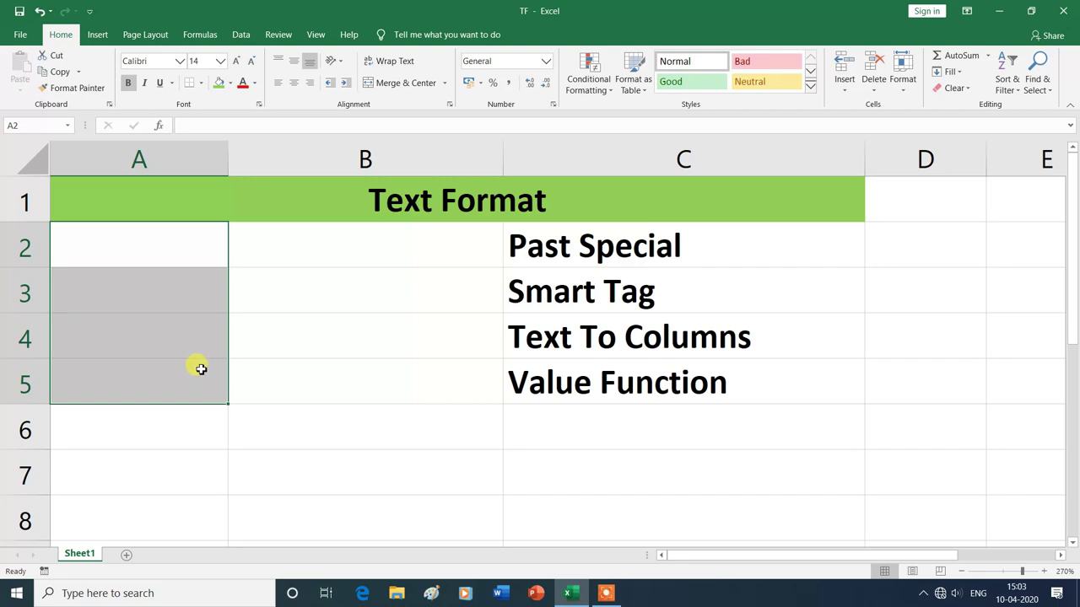
{"action": "left_click", "coordinate": [547, 64]}
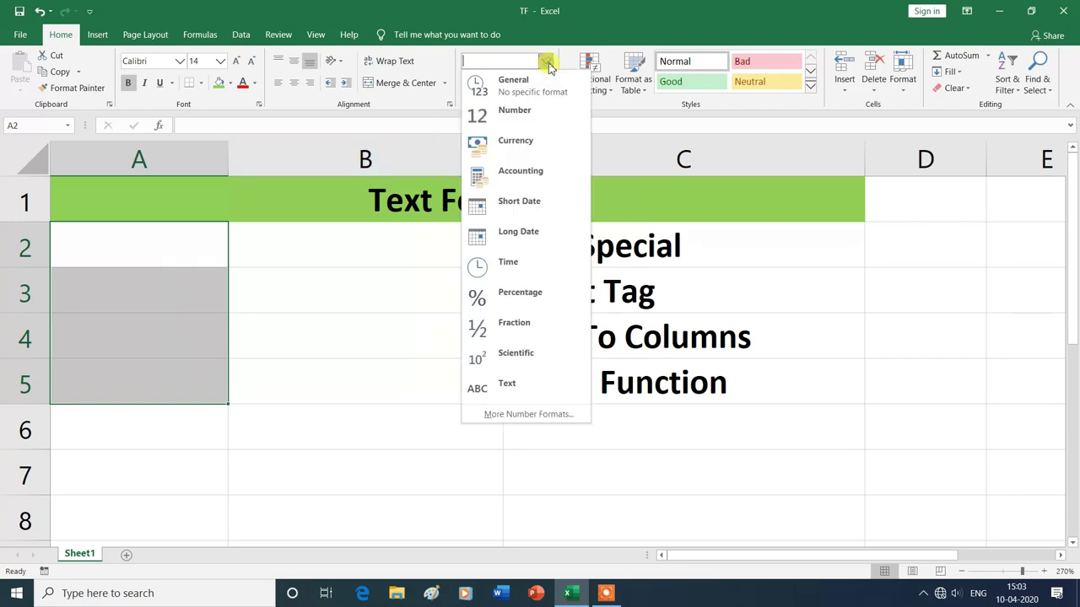
{"action": "left_click", "coordinate": [520, 394]}
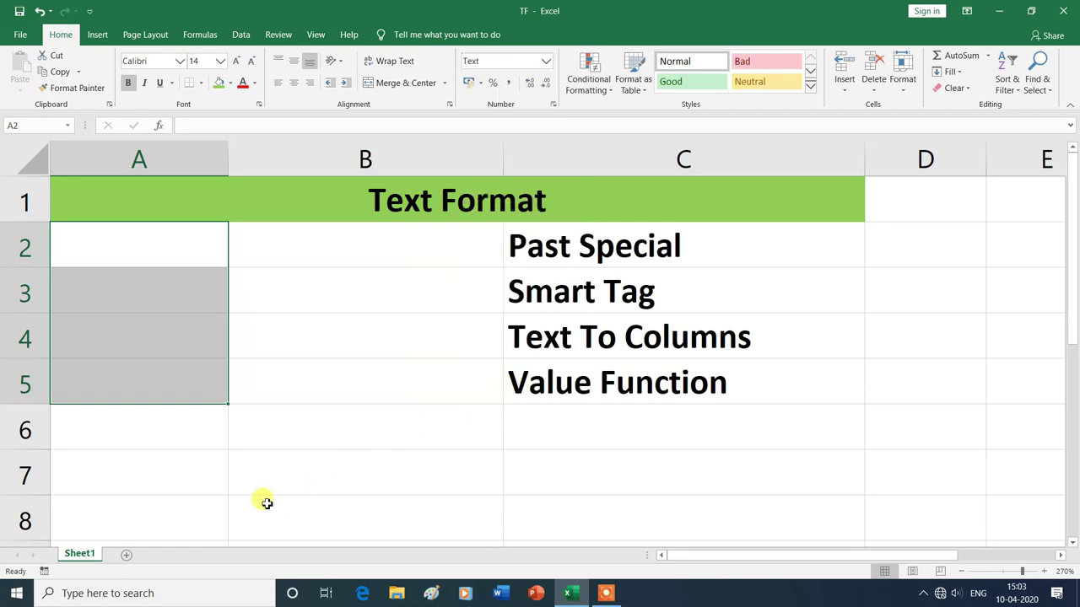
{"action": "left_click", "coordinate": [183, 462]}
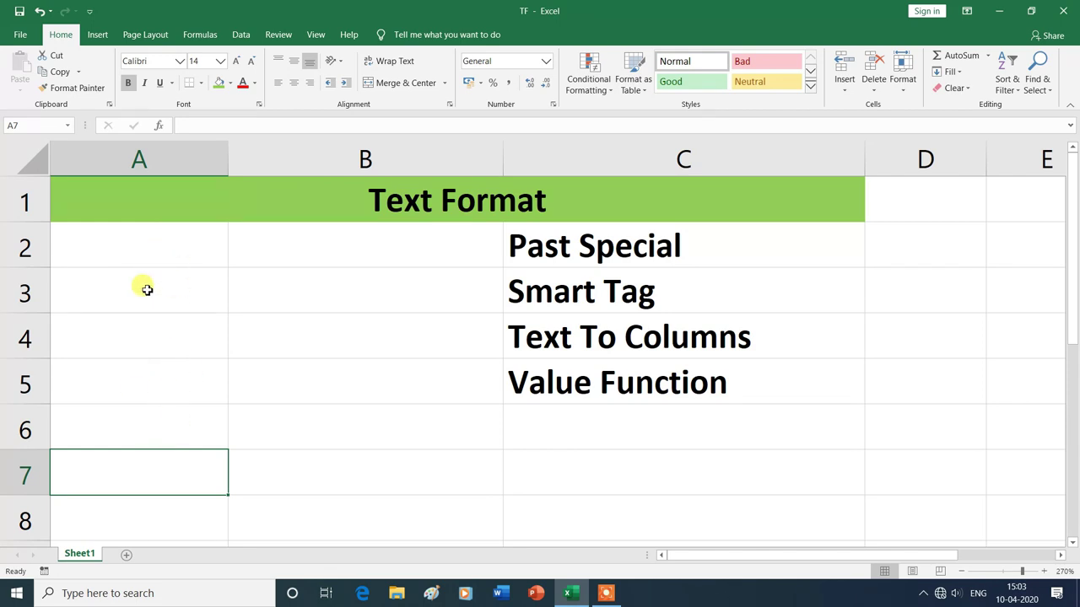
{"action": "left_click", "coordinate": [130, 250]}
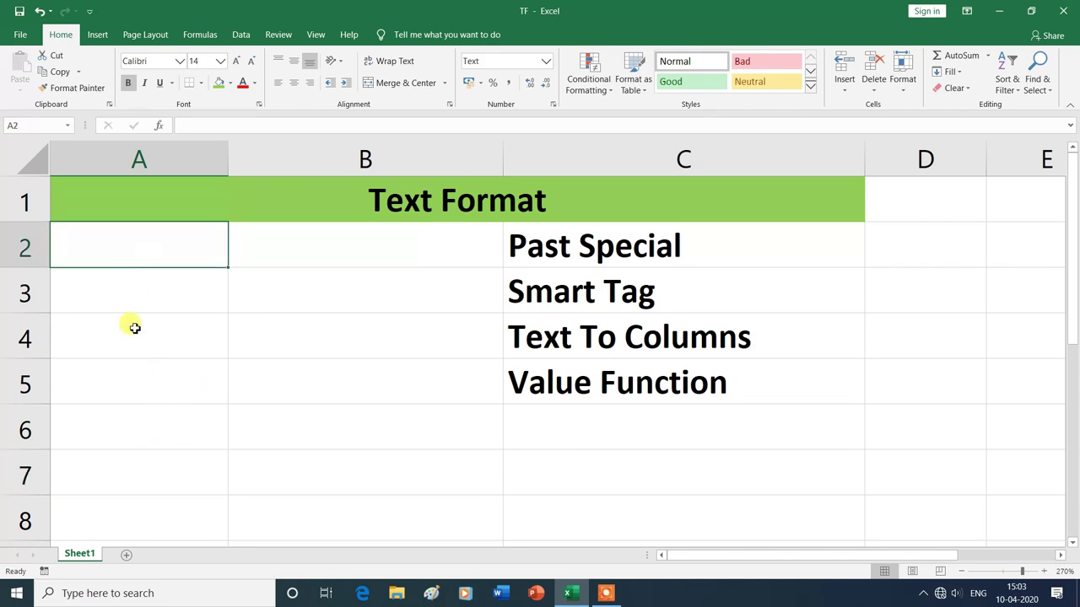
- Enter 145, 125, 456 and 458 as text in A2:A5, then 124 in A6
{"action": "type", "text": "145"}
{"action": "key", "text": "Return"}
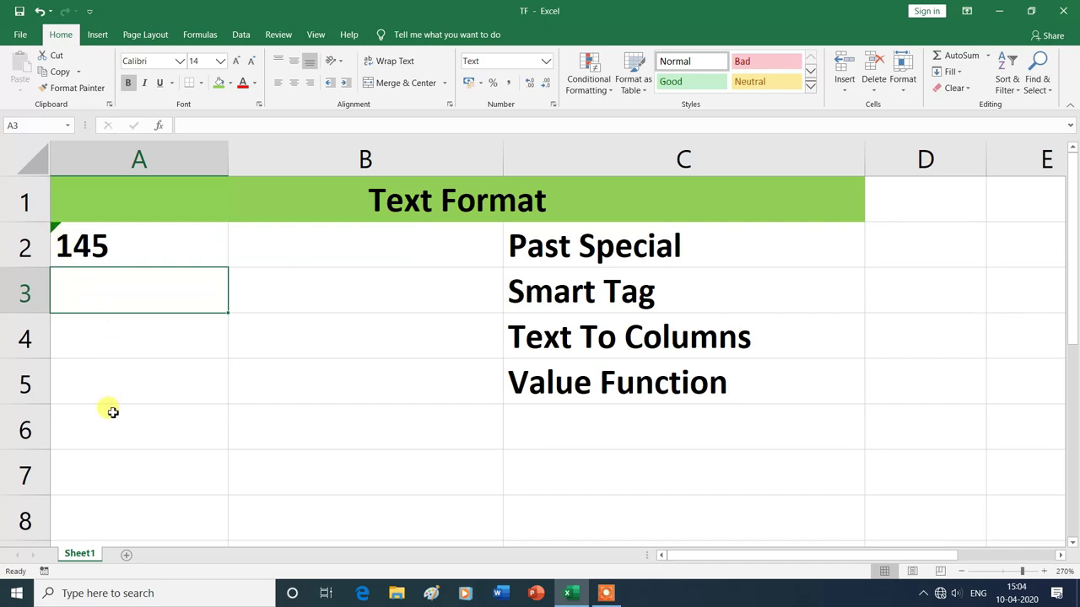
{"action": "type", "text": "125"}
{"action": "key", "text": "Return"}
{"action": "type", "text": "456"}
{"action": "key", "text": "Return"}
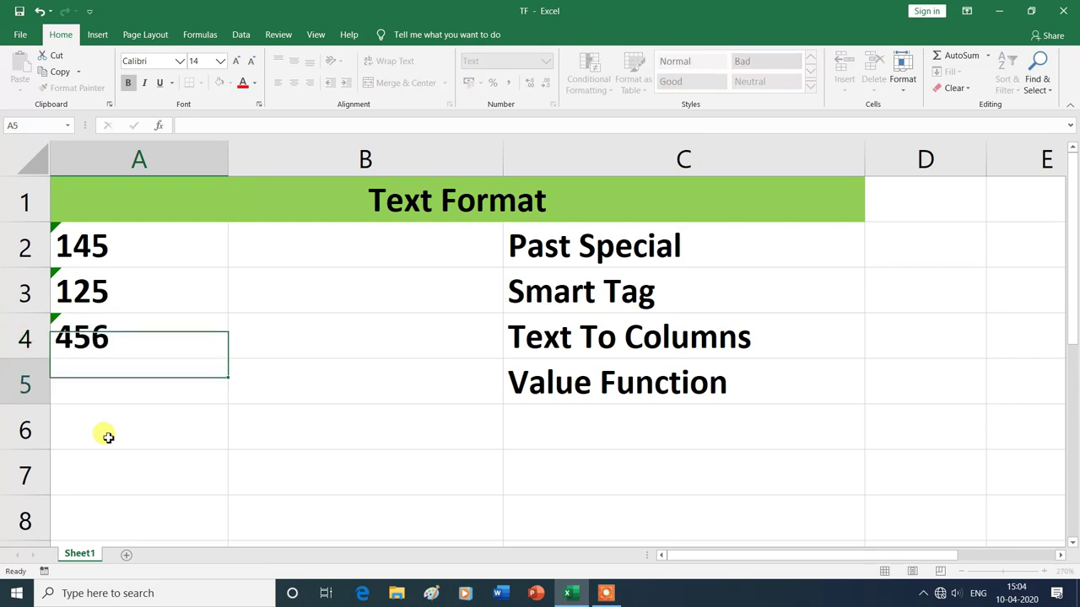
{"action": "type", "text": "458"}
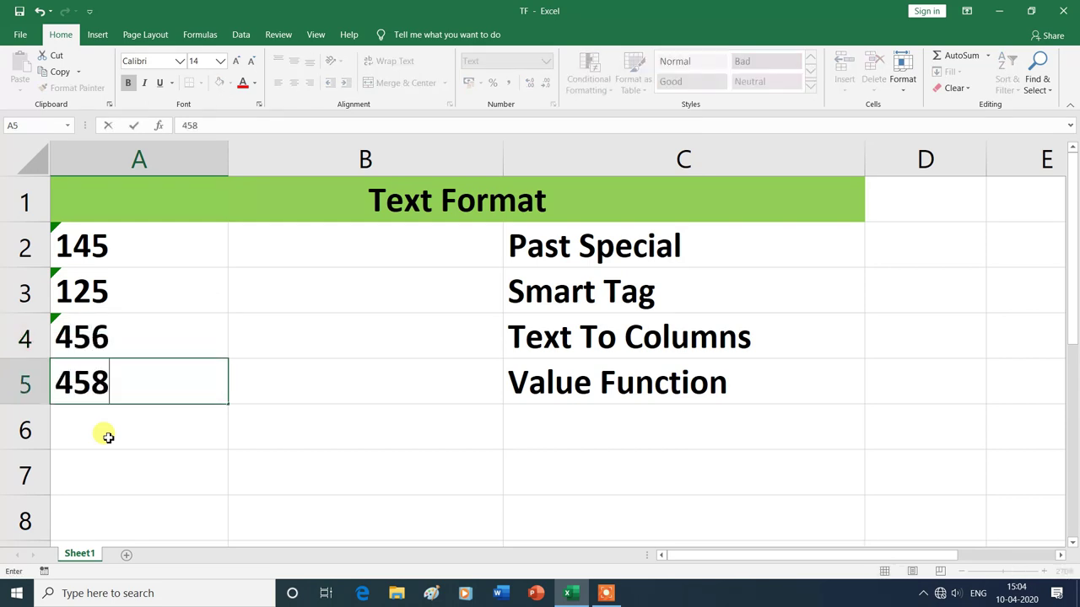
{"action": "key", "text": "Return"}
{"action": "type", "text": "124"}
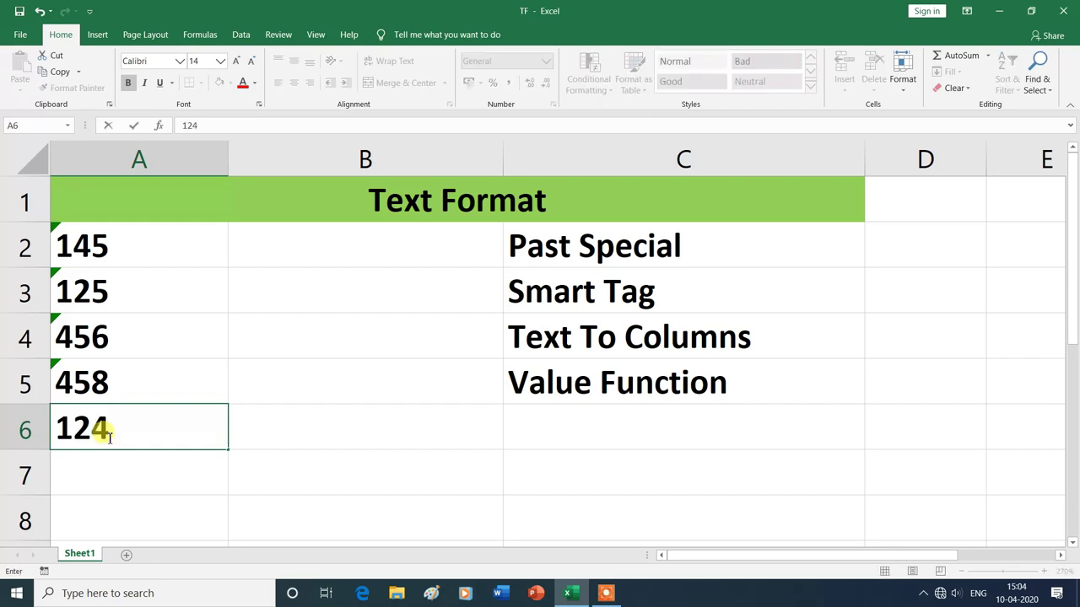
{"action": "key", "text": "Return"}
{"action": "key", "text": "Return"}
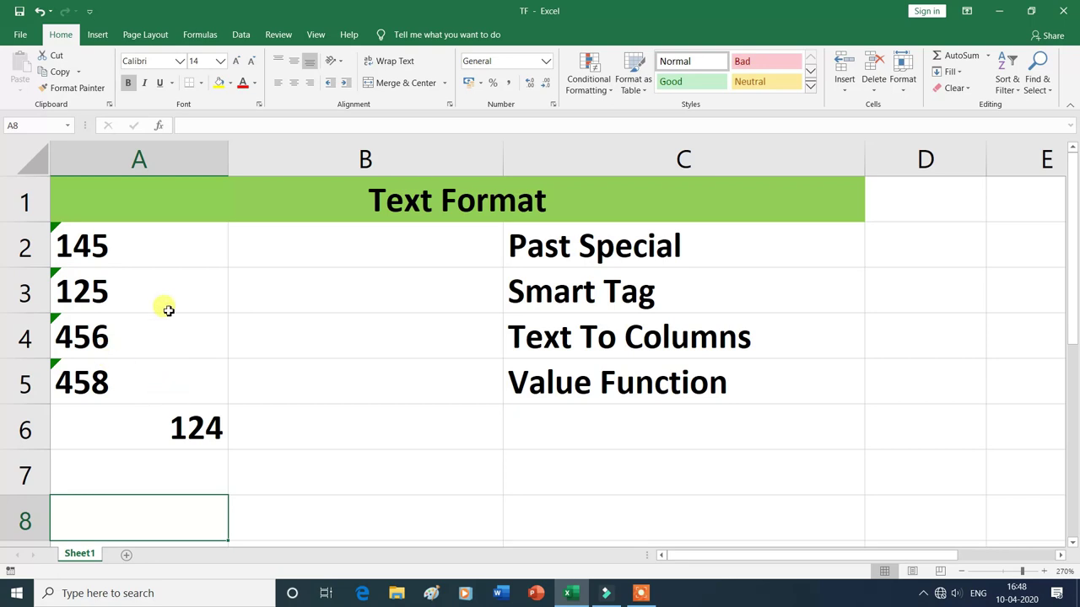
- Enter =ISNUMBER(A2) in cell B2, which returns FALSE for the text-stored 145
{"action": "left_click", "coordinate": [339, 251]}
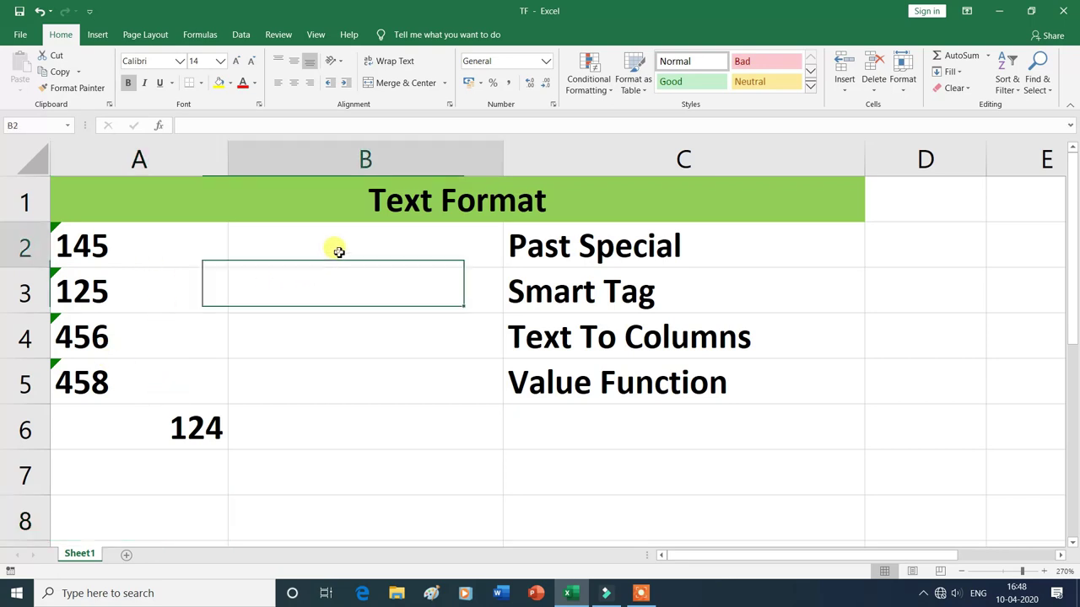
{"action": "type", "text": "="}
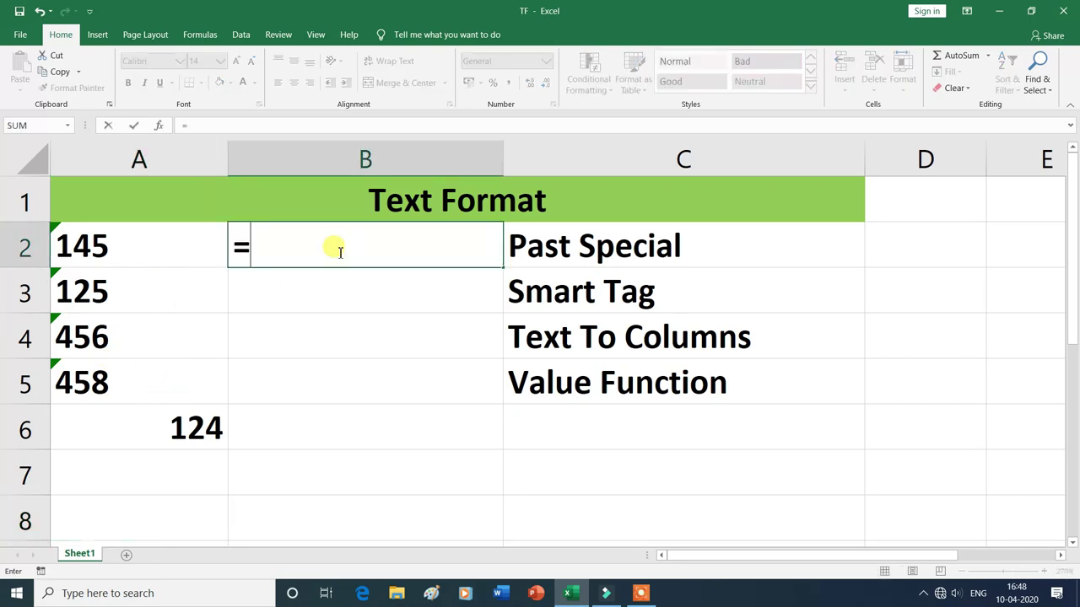
{"action": "type", "text": "ISN"}
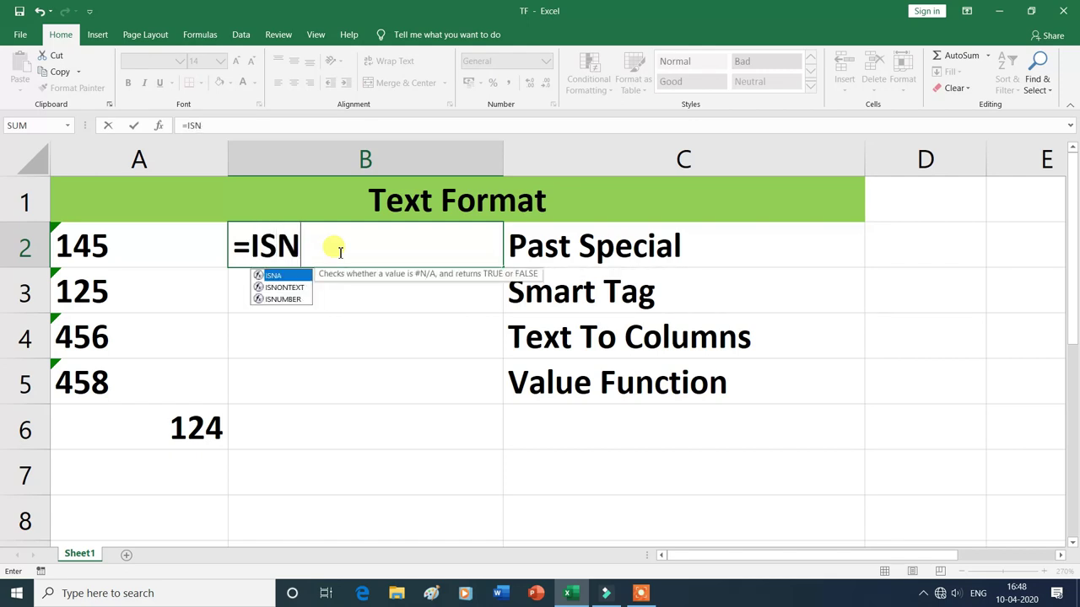
{"action": "type", "text": "U"}
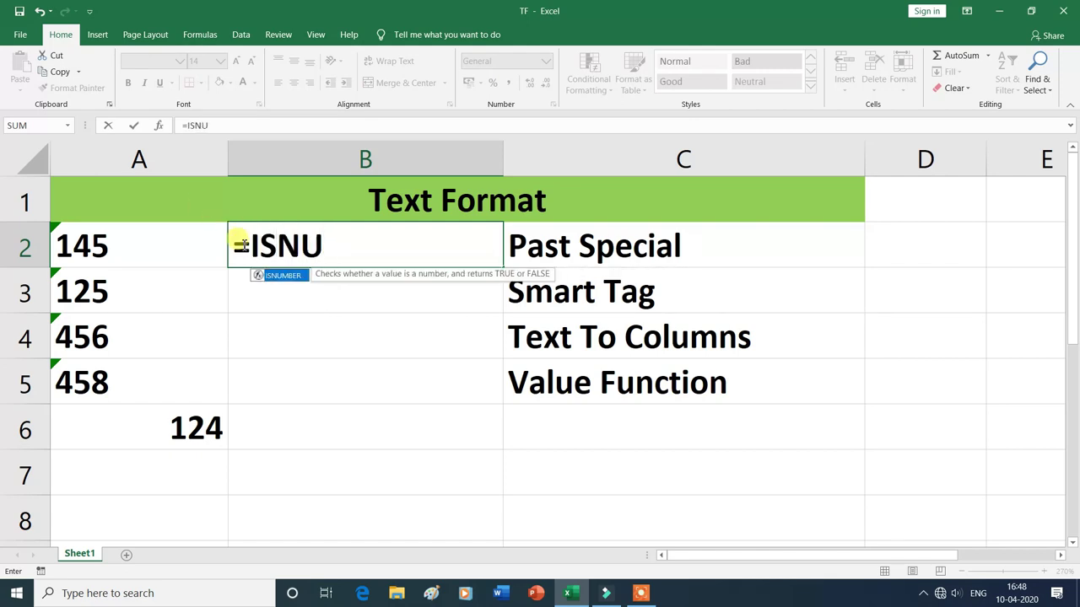
{"action": "double_click", "coordinate": [290, 278]}
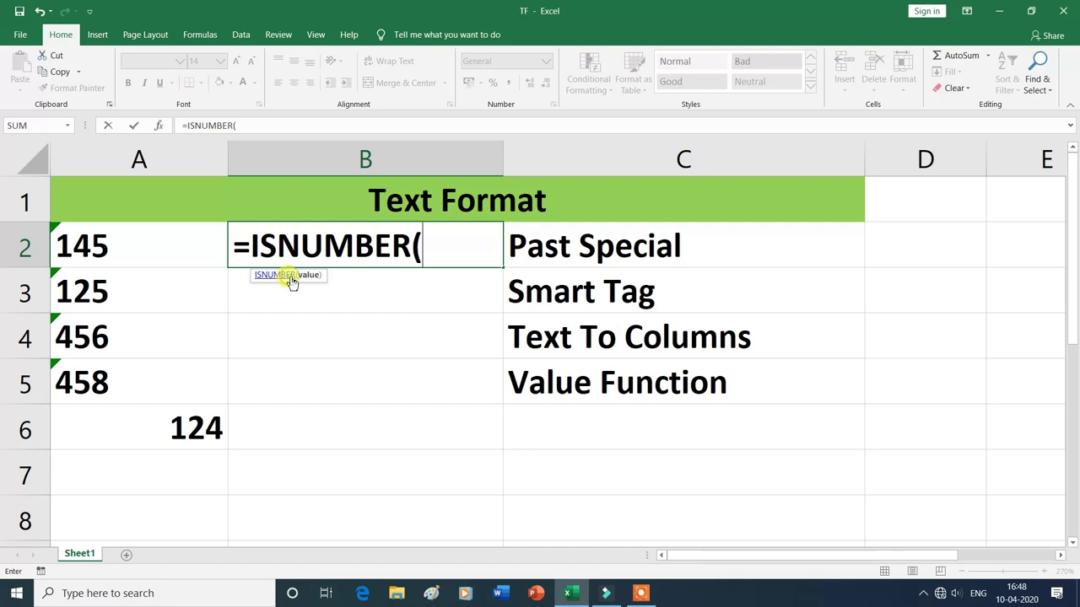
{"action": "left_click", "coordinate": [99, 245]}
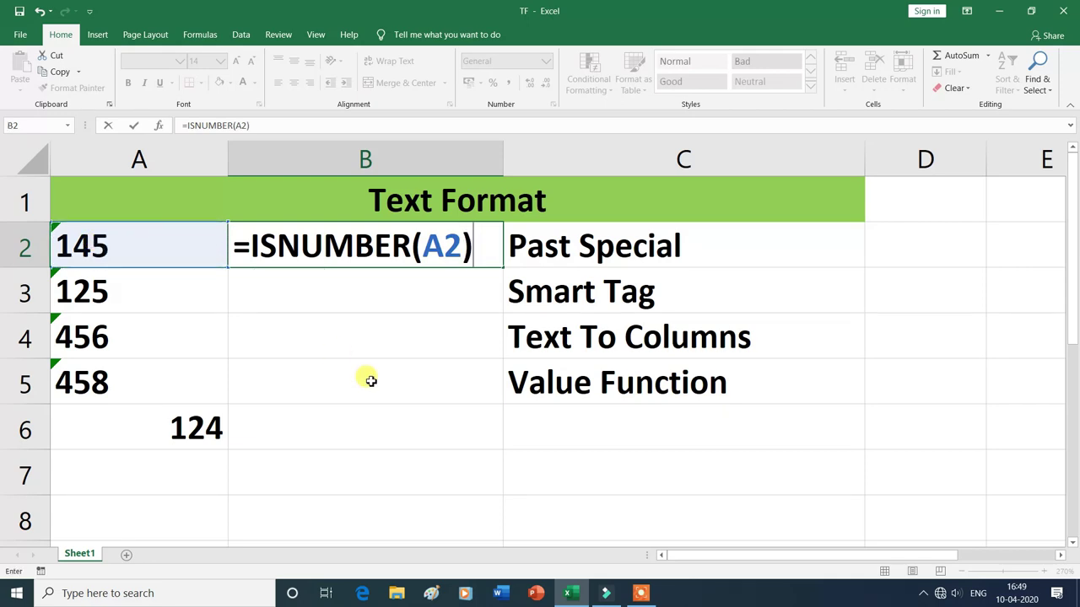
{"action": "key", "text": "Return"}
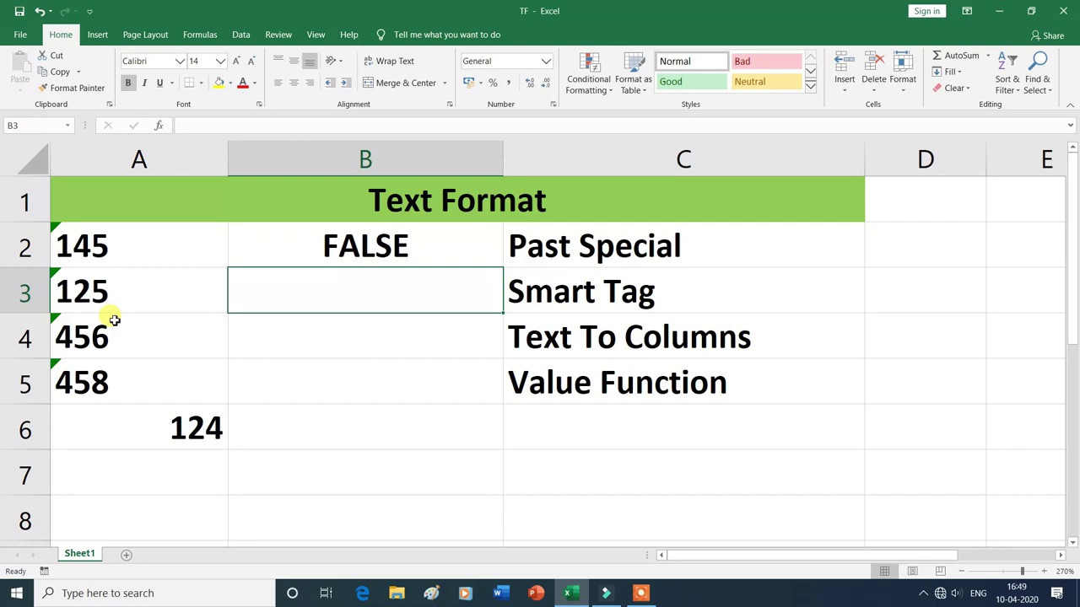
{"action": "left_click", "coordinate": [454, 256]}
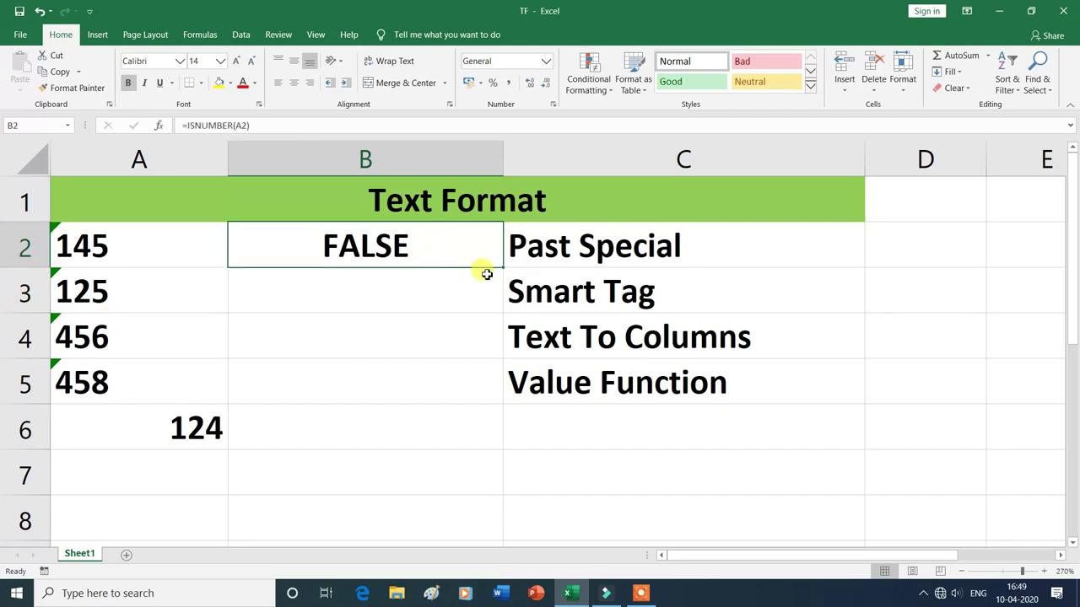
- Fill the B2 ISNUMBER formula down to B6, giving FALSE for A2:A5 and TRUE for A6
{"action": "left_click_drag", "start_coordinate": [502, 268], "coordinate": [490, 441]}
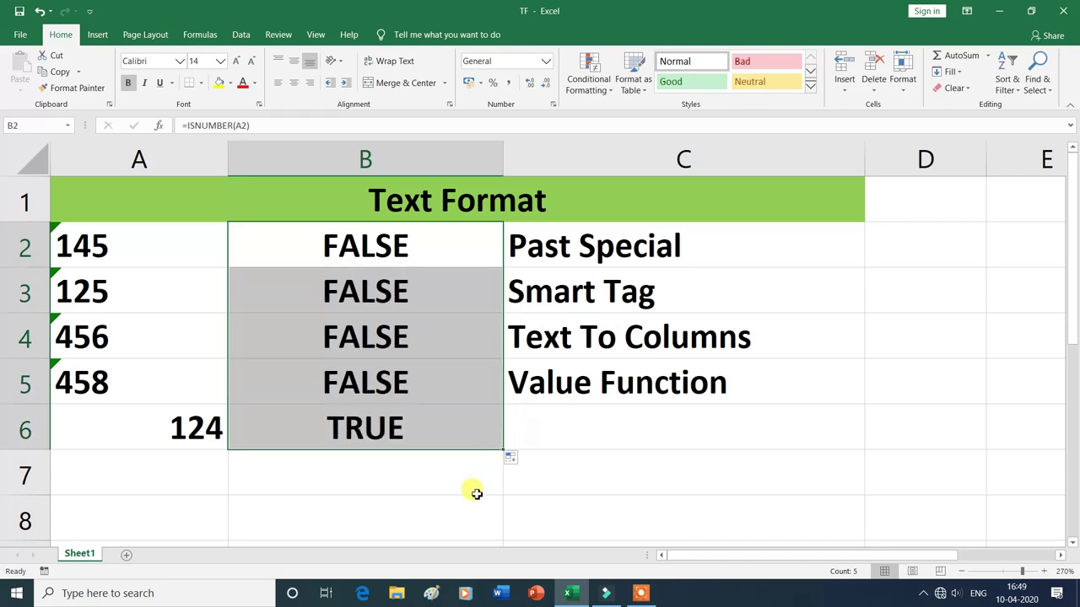
{"action": "left_click", "coordinate": [343, 514]}
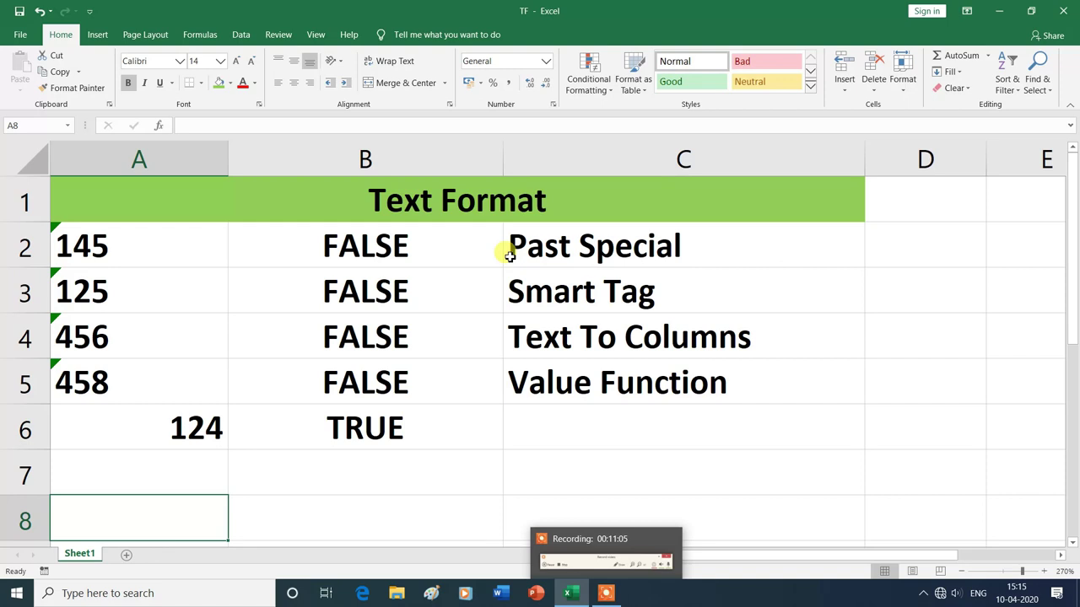
- Copy the empty cell D2
{"action": "left_click", "coordinate": [919, 249]}
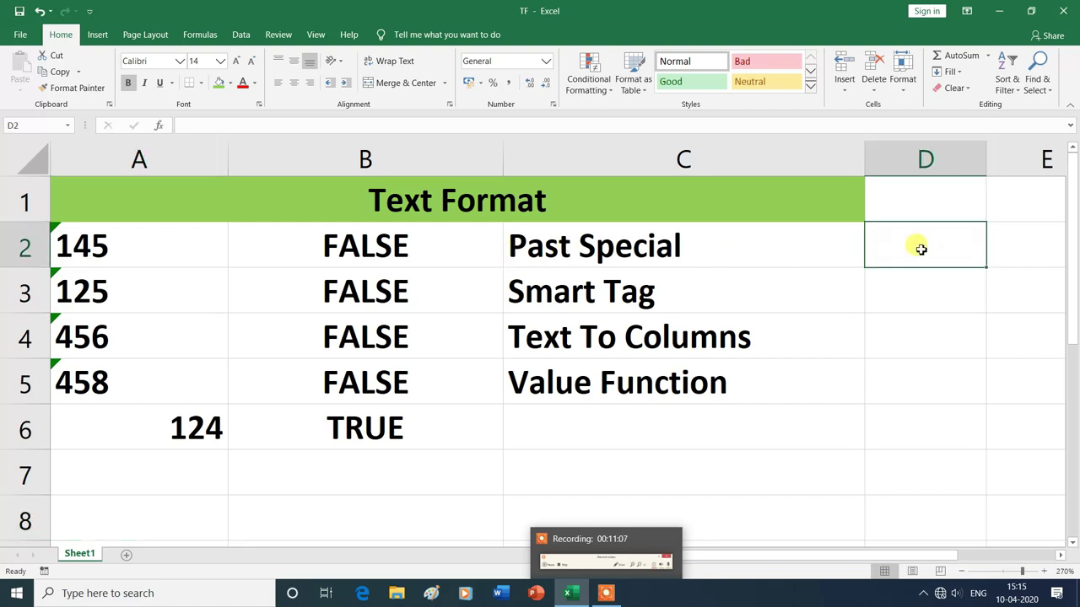
{"action": "right_click", "coordinate": [922, 253]}
{"action": "left_click", "coordinate": [919, 250]}
{"action": "right_click", "coordinate": [921, 252]}
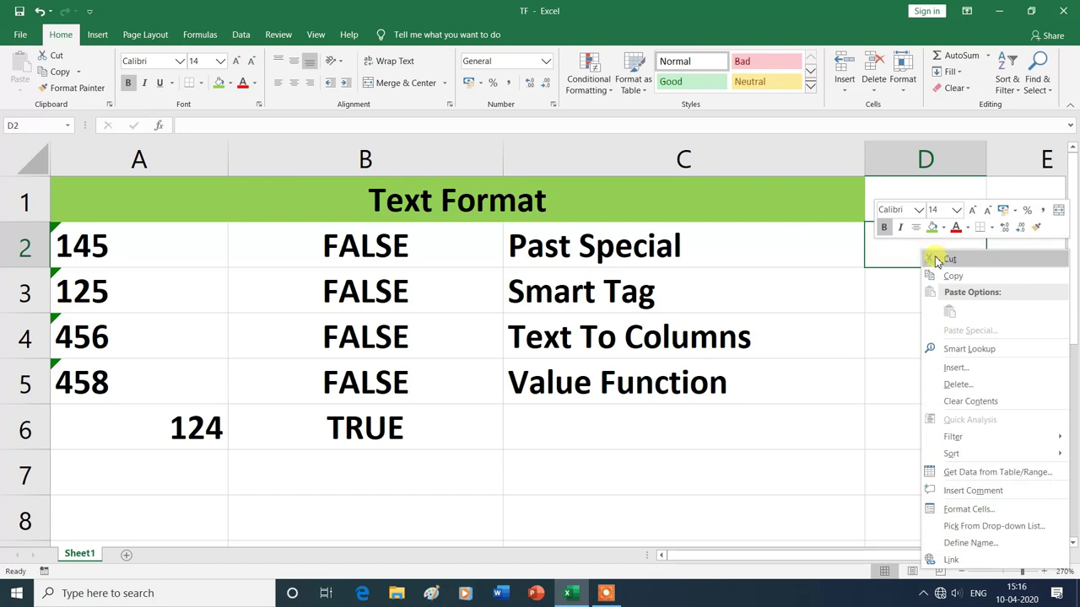
{"action": "left_click", "coordinate": [952, 278]}
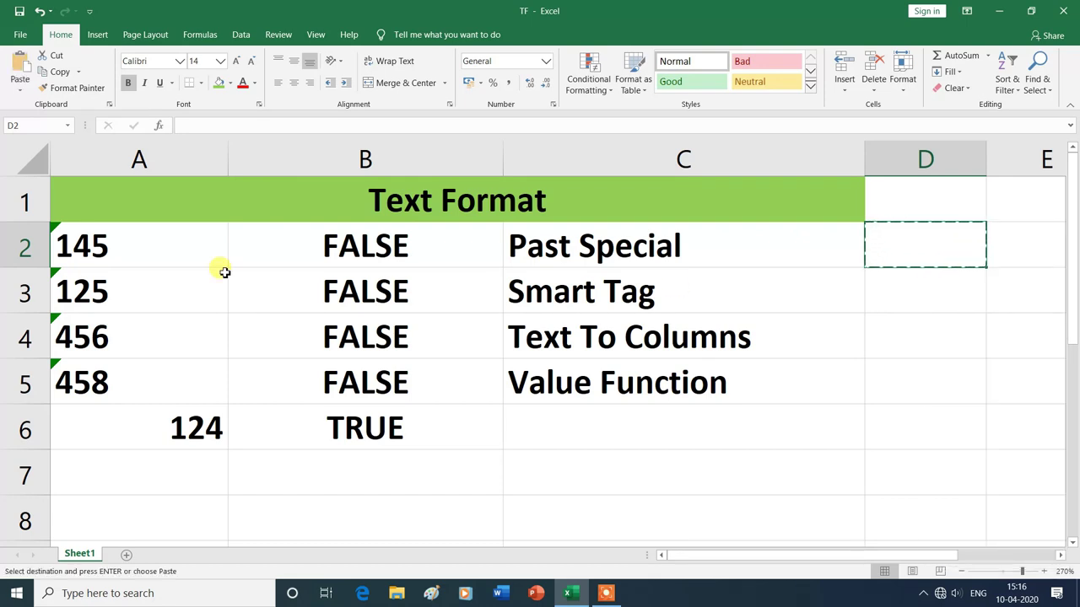
- Paste Special into A2 with the Add operation, turning 145 into a real number
{"action": "left_click", "coordinate": [112, 250]}
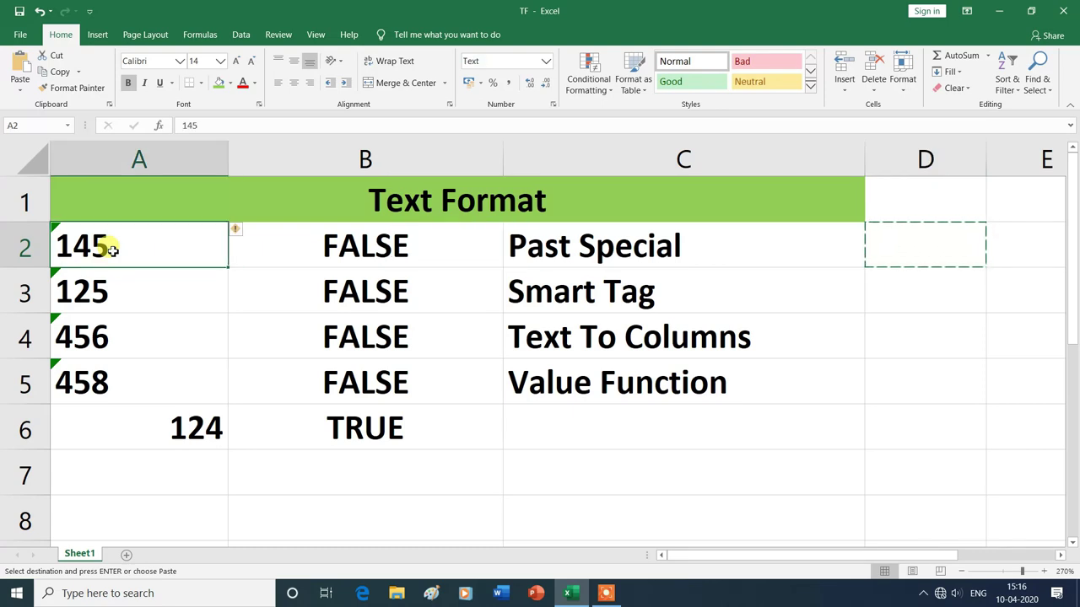
{"action": "right_click", "coordinate": [112, 250]}
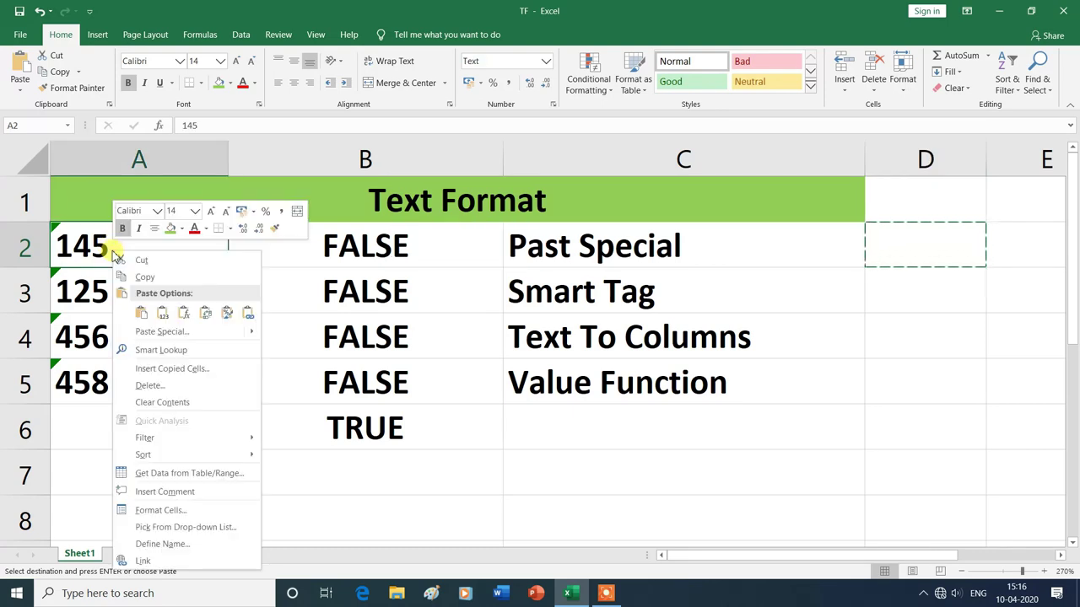
{"action": "left_click", "coordinate": [160, 331]}
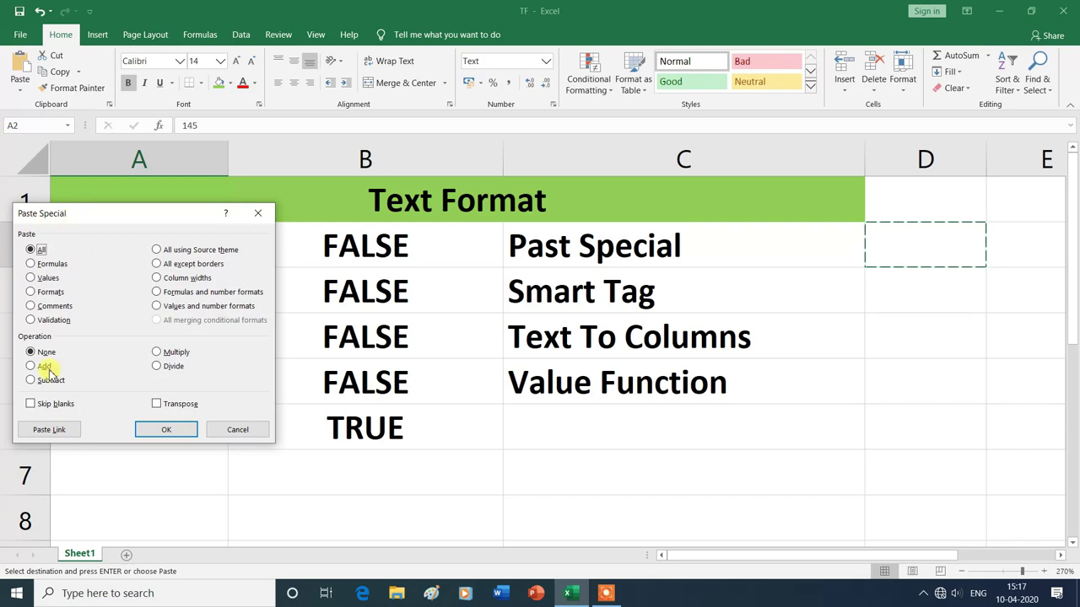
{"action": "left_click", "coordinate": [167, 430]}
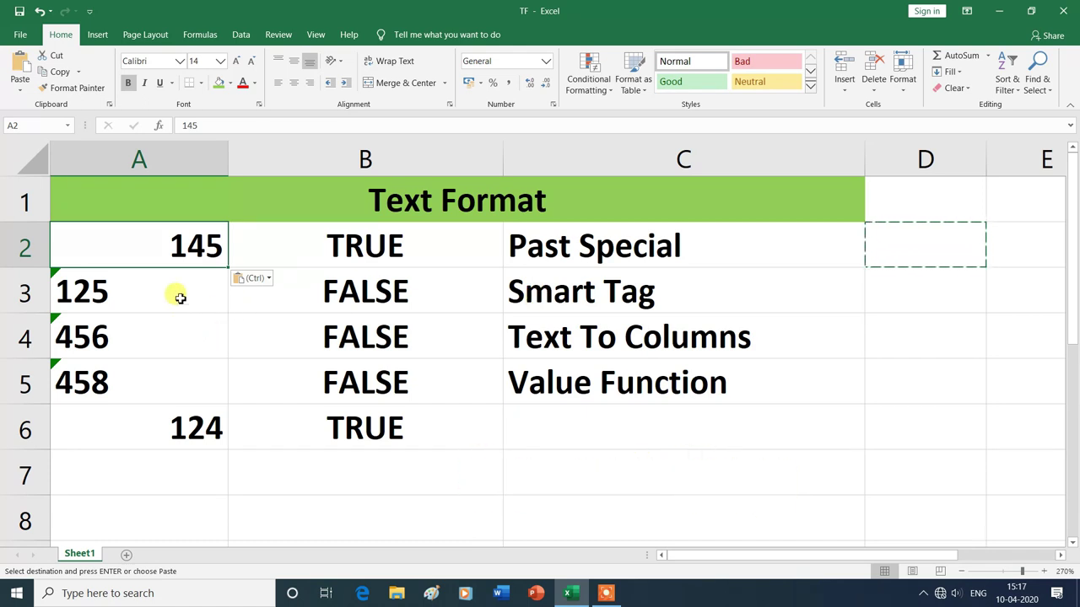
{"action": "left_click", "coordinate": [176, 295]}
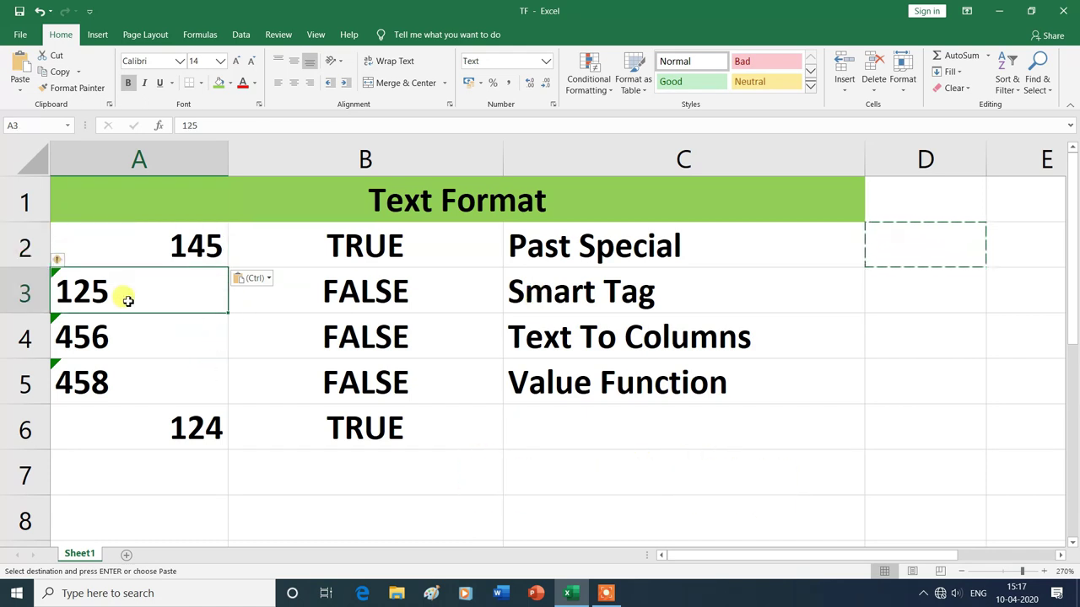
{"action": "mouse_move", "coordinate": [61, 261]}
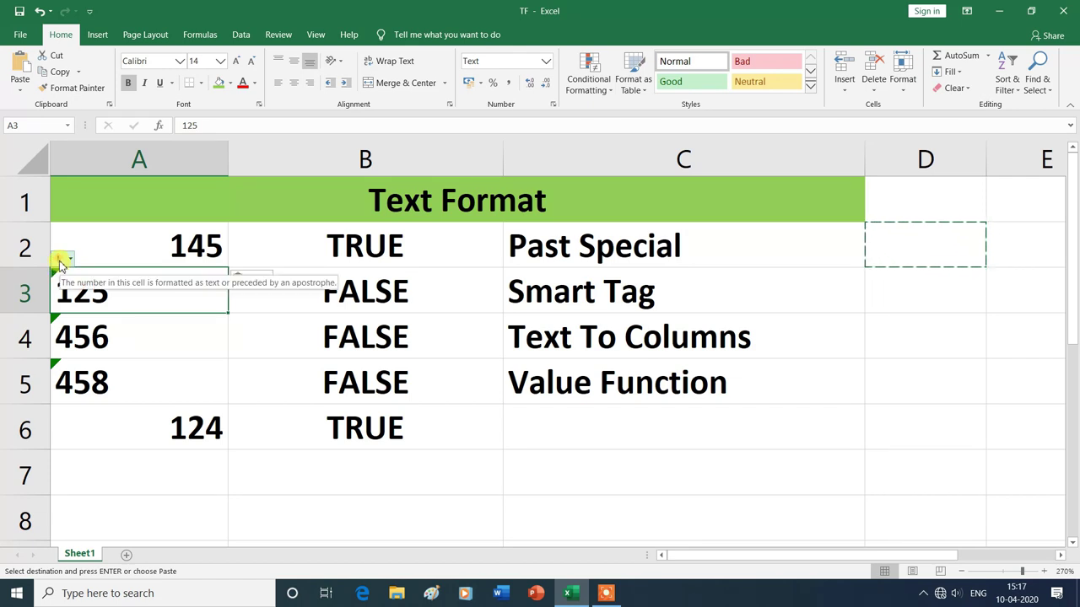
- Use the error indicator's Convert to Number option on A3's 125
{"action": "left_click", "coordinate": [67, 260]}
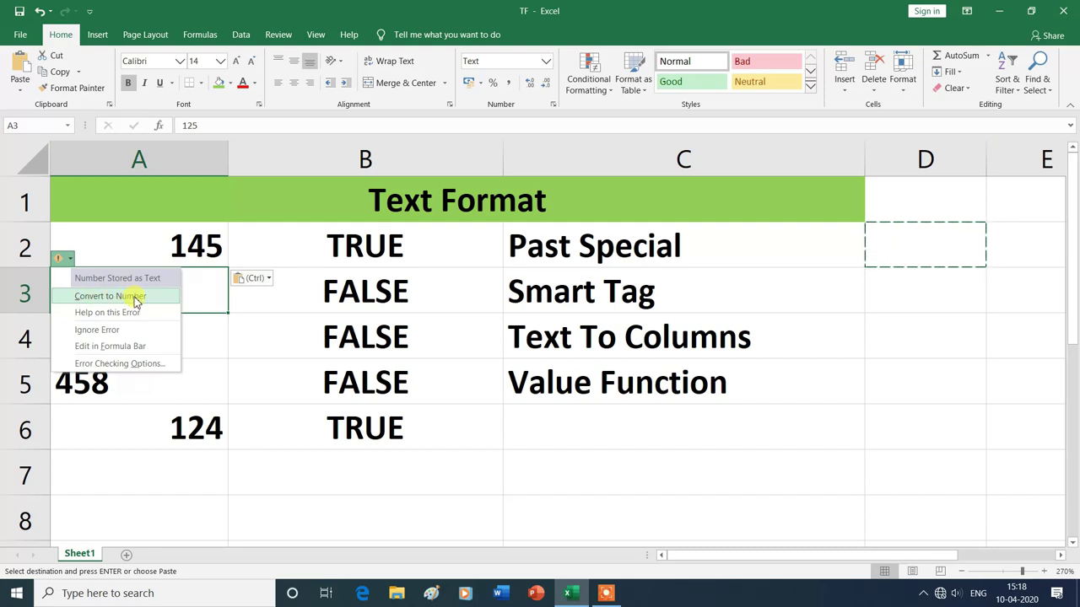
{"action": "left_click", "coordinate": [136, 298]}
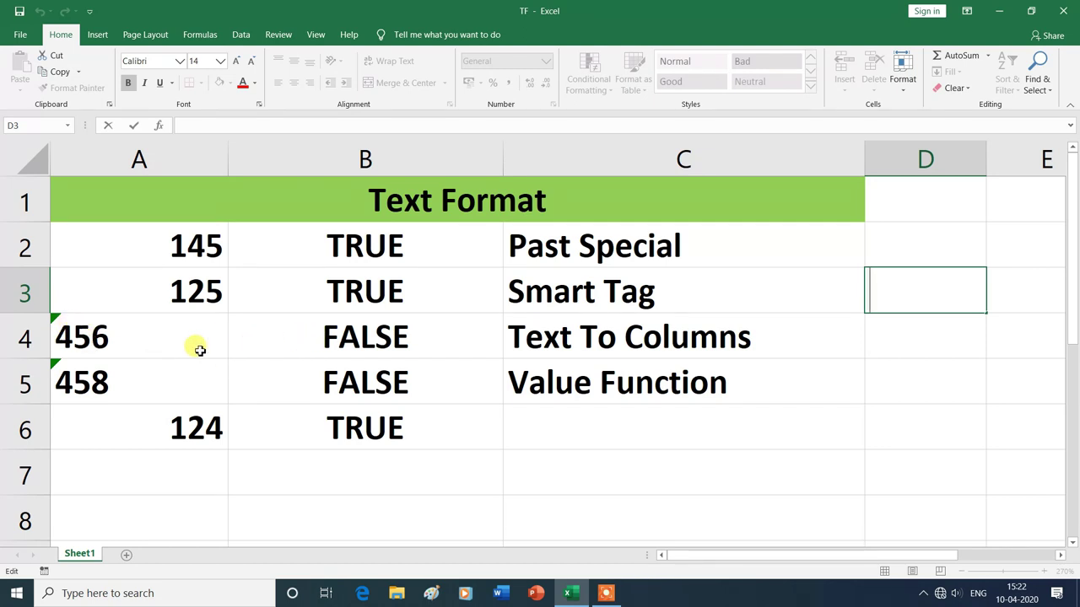
- Run Text to Columns on A4 with Delimited and General format to make 456 numeric
{"action": "left_click", "coordinate": [127, 346]}
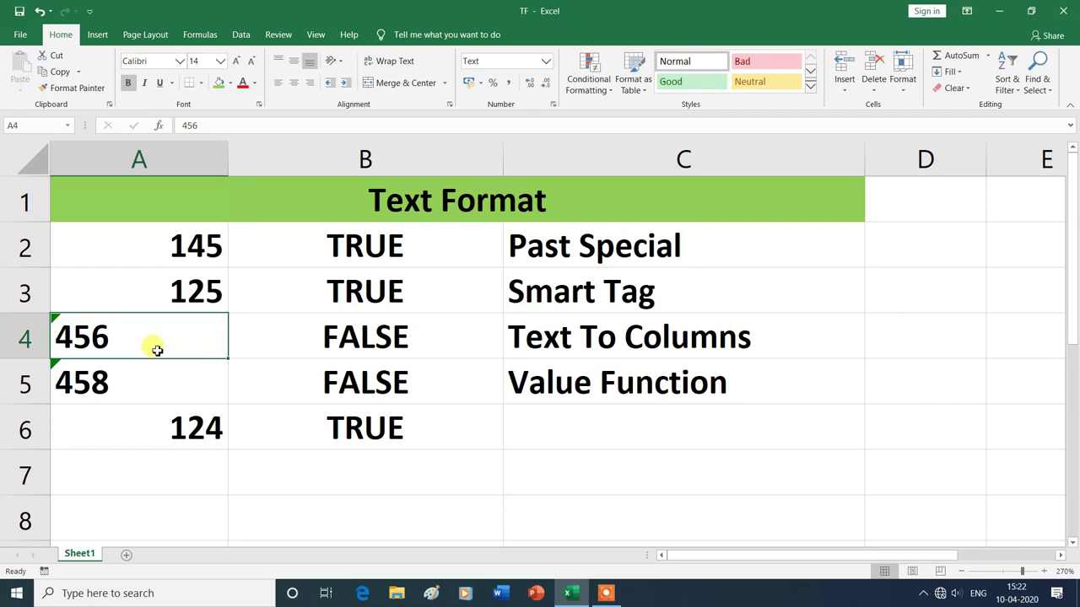
{"action": "left_click", "coordinate": [242, 34]}
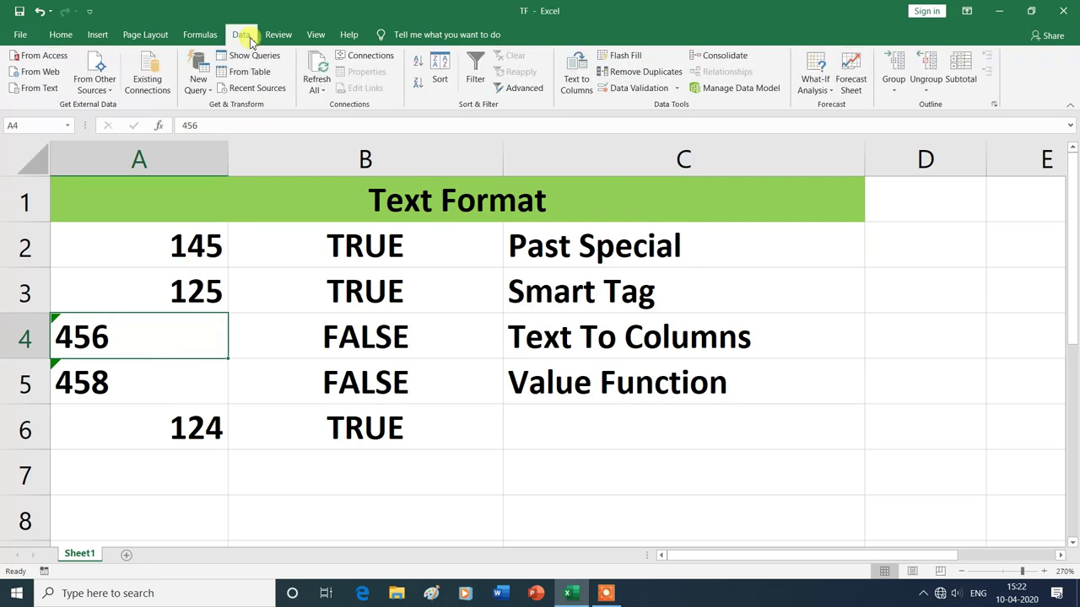
{"action": "left_click", "coordinate": [576, 67]}
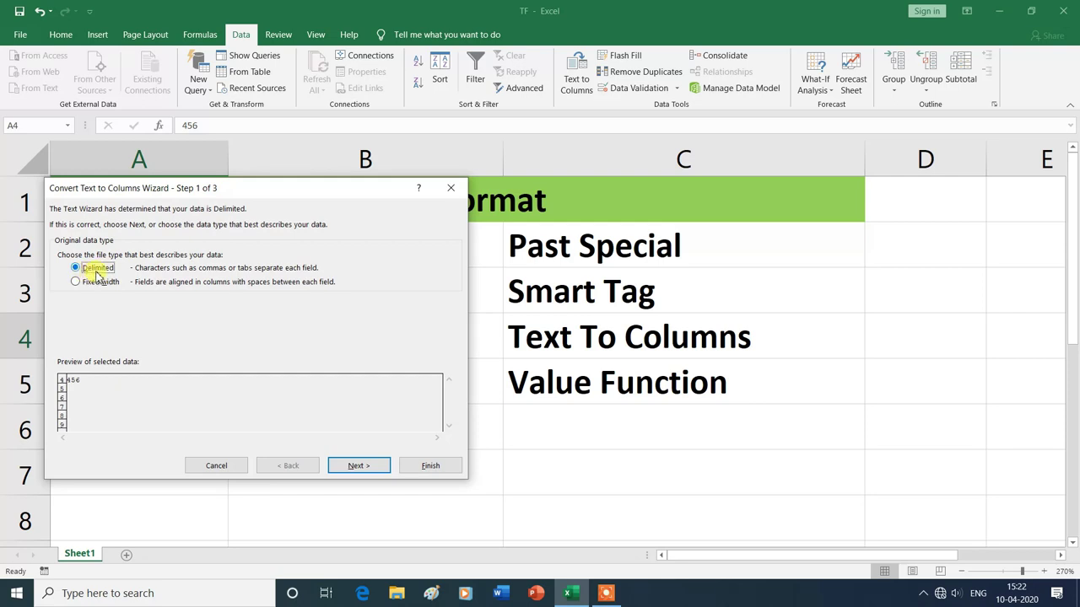
{"action": "left_click", "coordinate": [358, 466]}
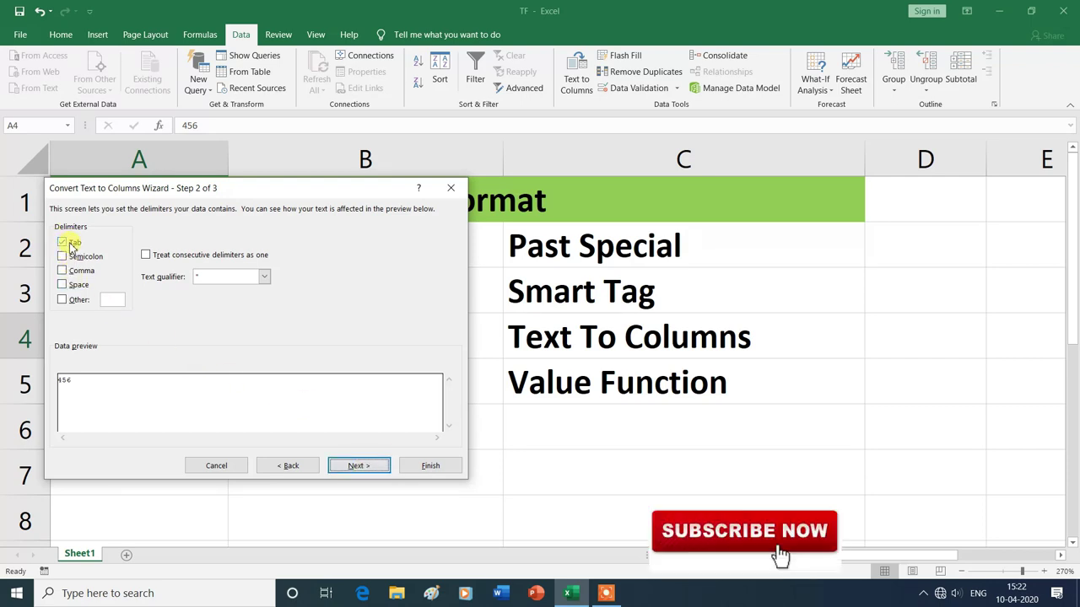
{"action": "left_click", "coordinate": [370, 469]}
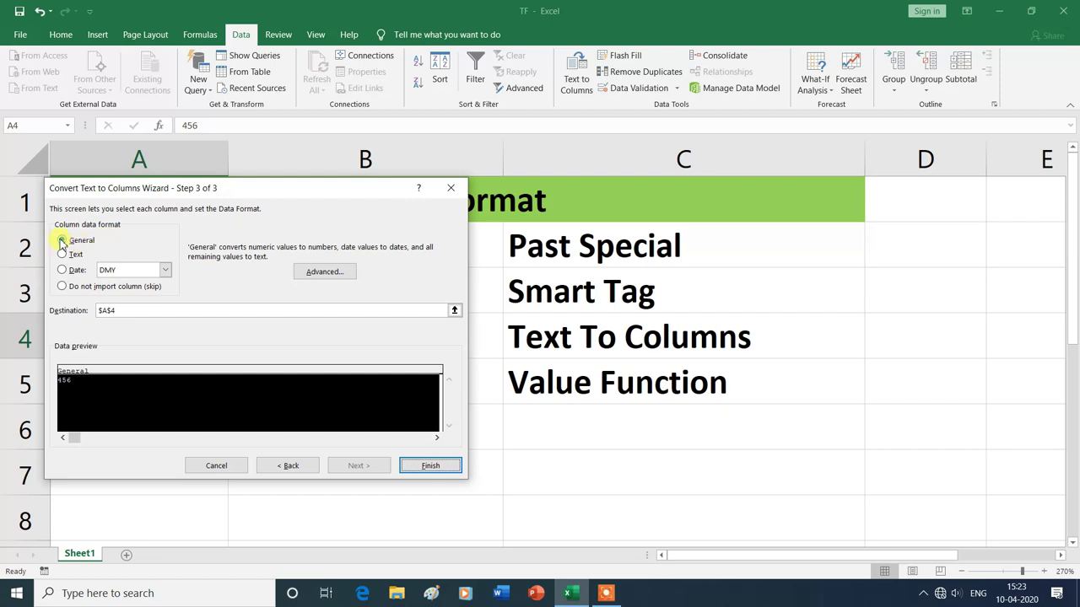
{"action": "left_click", "coordinate": [434, 471]}
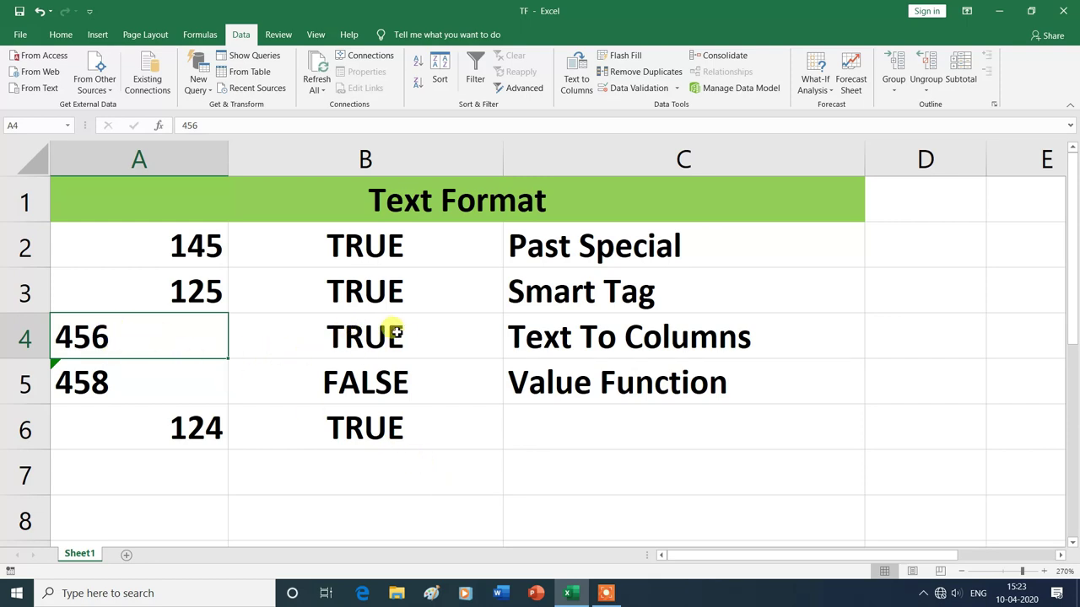
{"action": "left_click", "coordinate": [214, 387]}
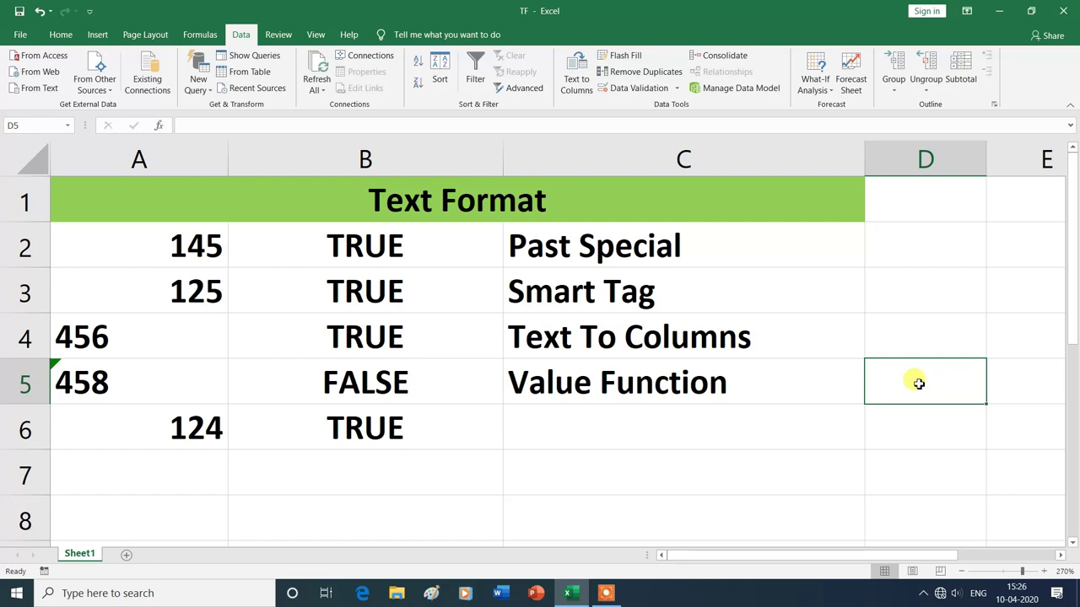
- Enter =VALUE(A5) in cell D5 to return 458 as a number
{"action": "type", "text": "="}
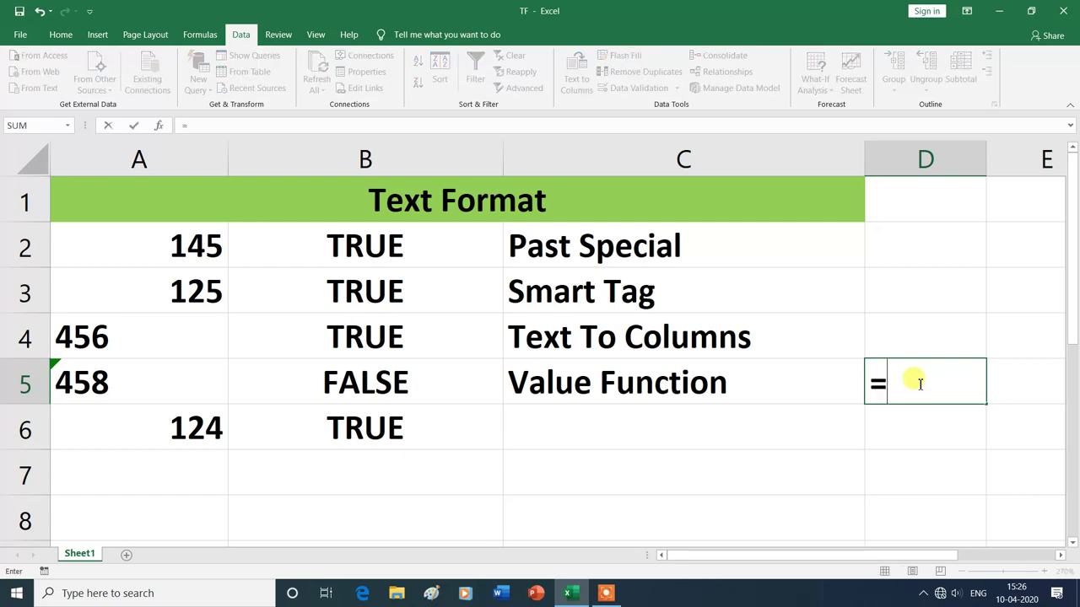
{"action": "type", "text": "VAL"}
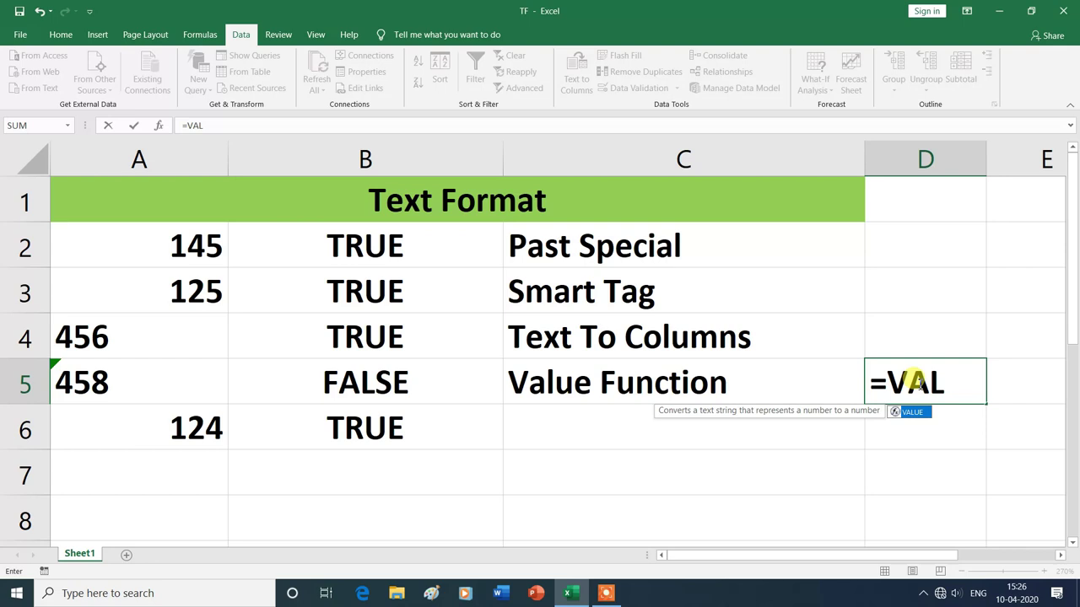
{"action": "double_click", "coordinate": [925, 413]}
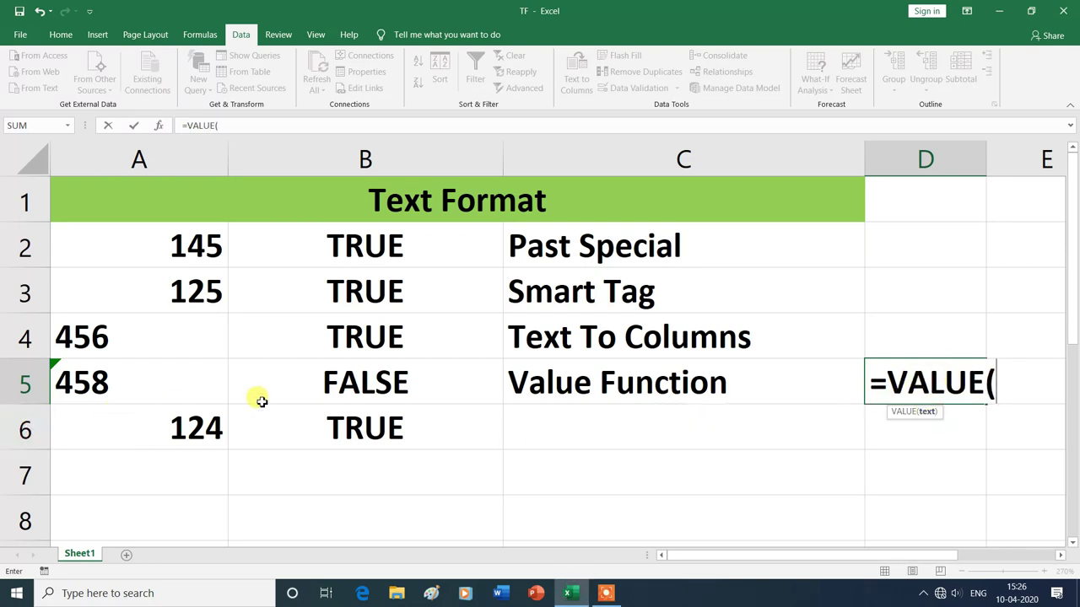
{"action": "left_click", "coordinate": [99, 386]}
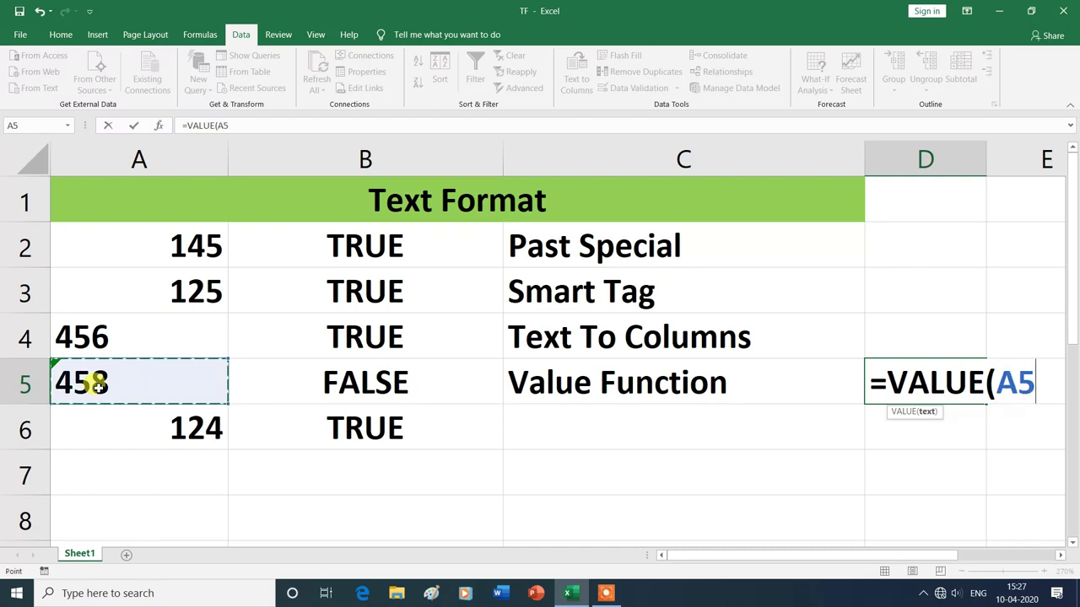
{"action": "type", "text": ")"}
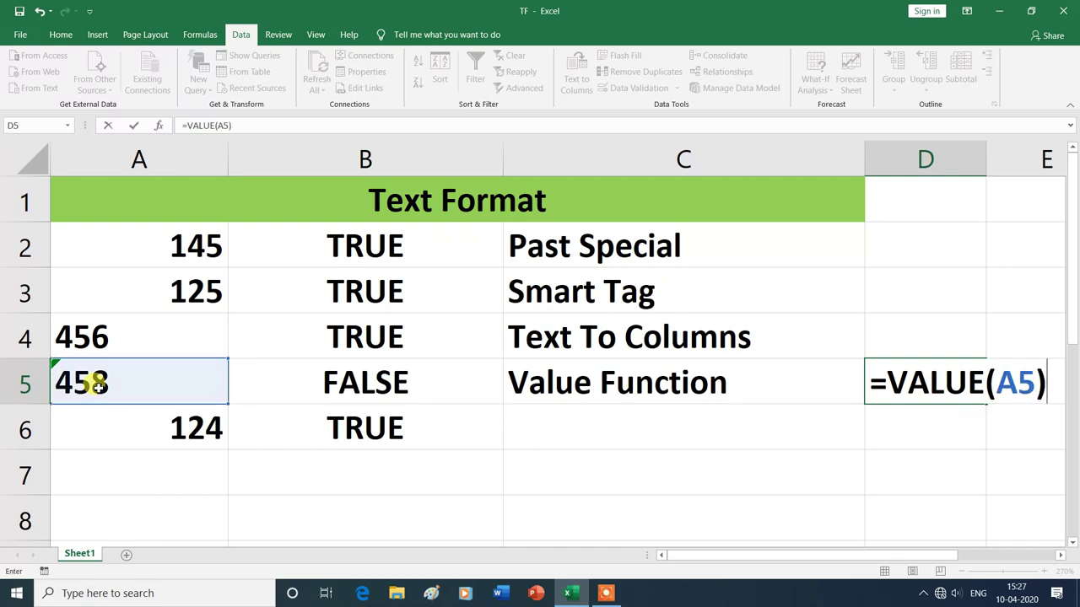
{"action": "key", "text": "Return"}
{"action": "key", "text": "Down"}
{"action": "key", "text": "Down"}
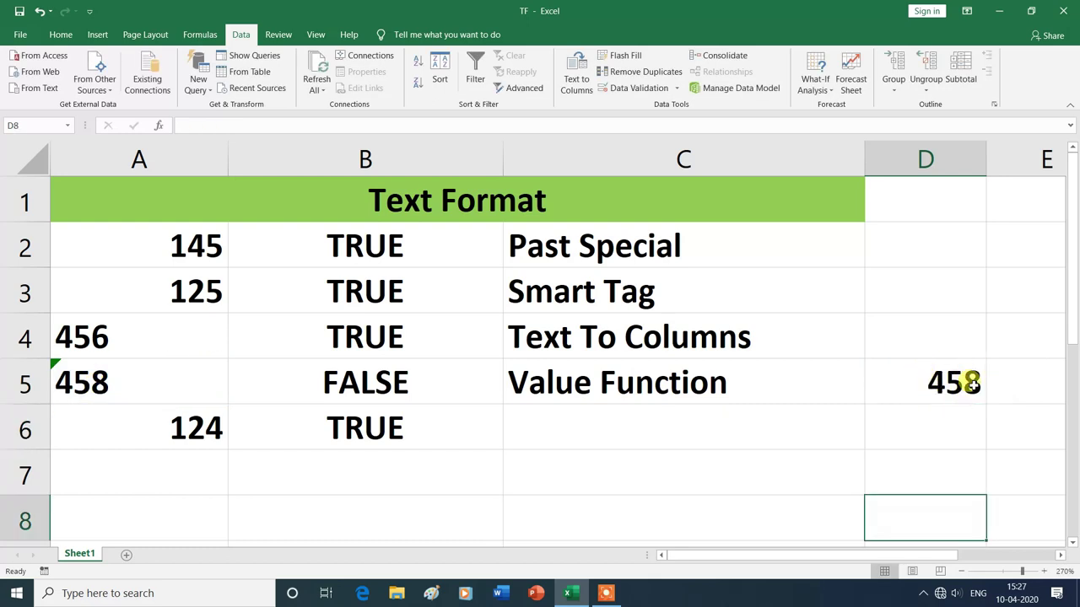
{"action": "key", "text": "Left"}
{"action": "key", "text": "Left"}
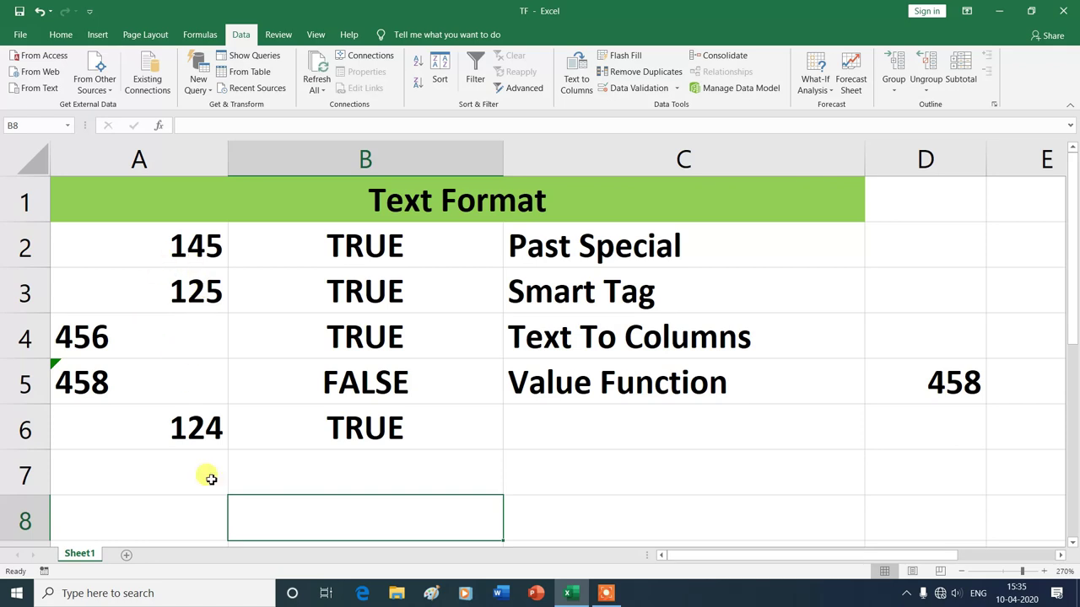
- Enter =SUM(A3,A4) in cell B8, confirming the converted values total 581
{"action": "left_click", "coordinate": [136, 516]}
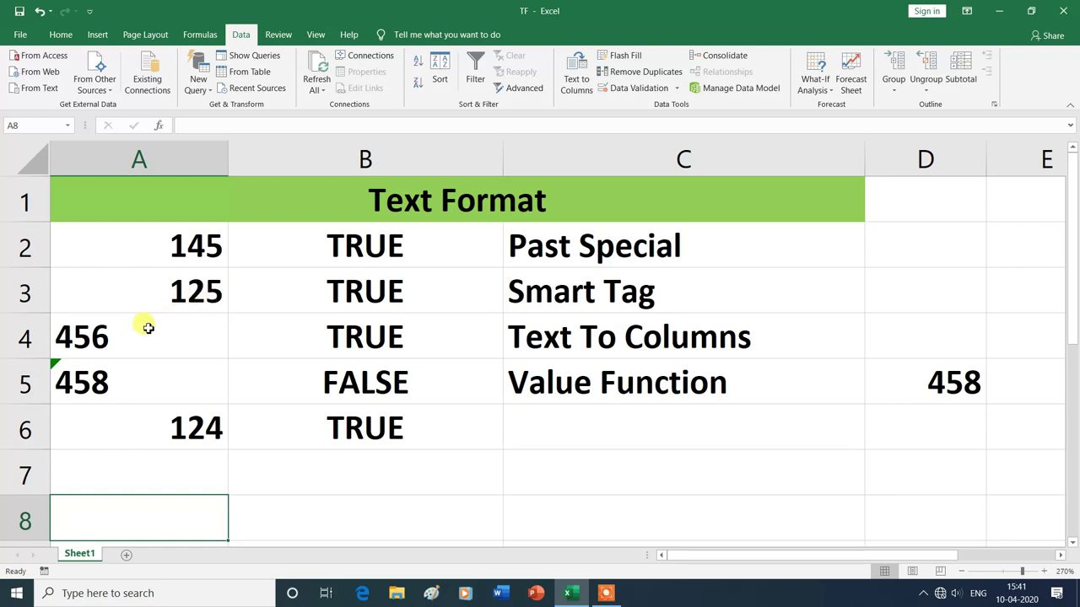
{"action": "left_click", "coordinate": [314, 516]}
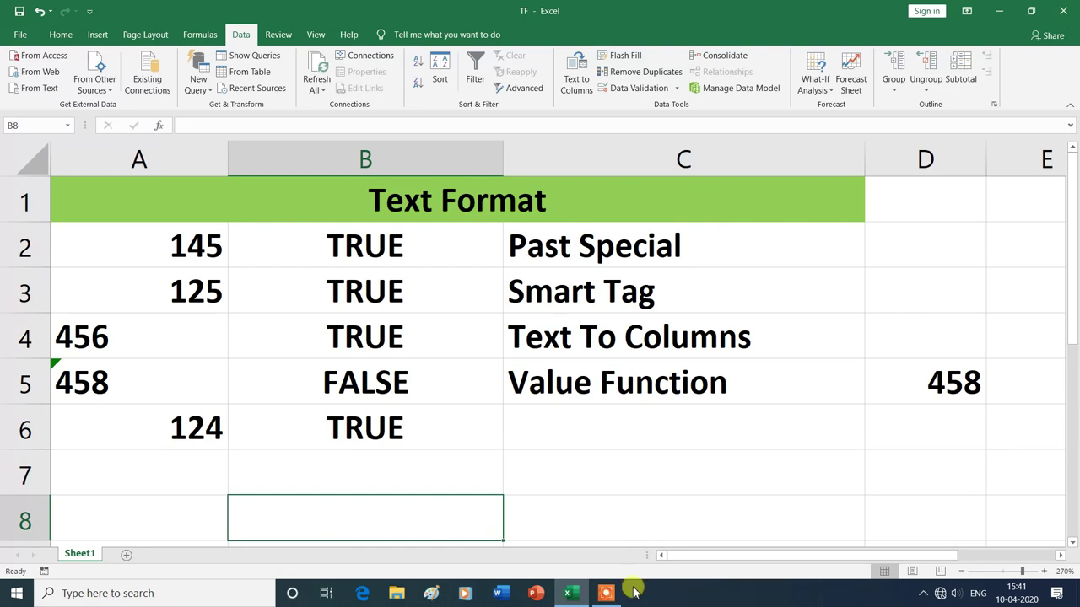
{"action": "type", "text": "="}
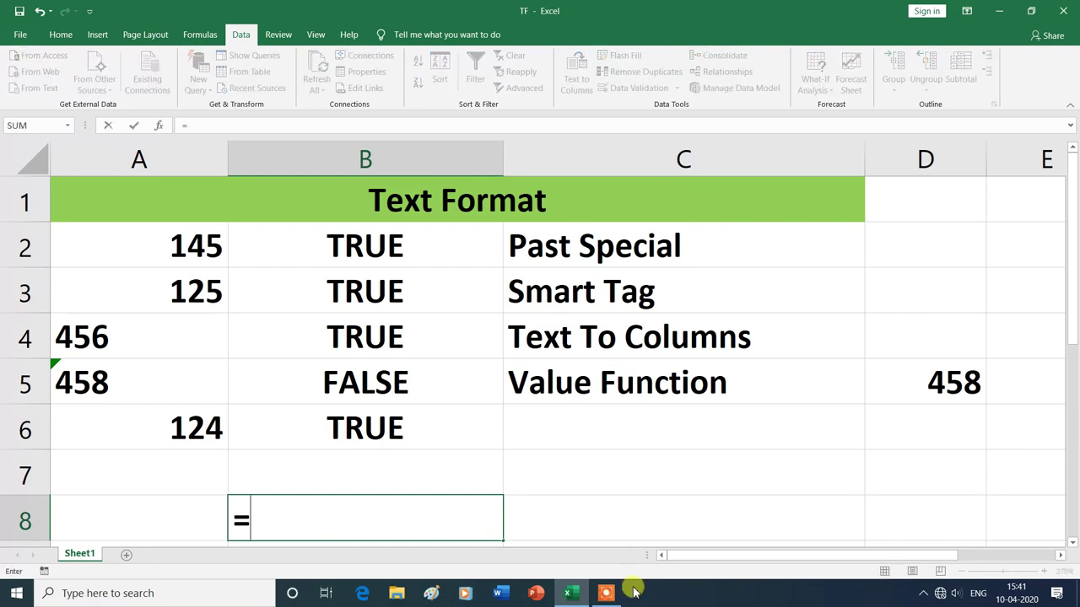
{"action": "type", "text": "SUM"}
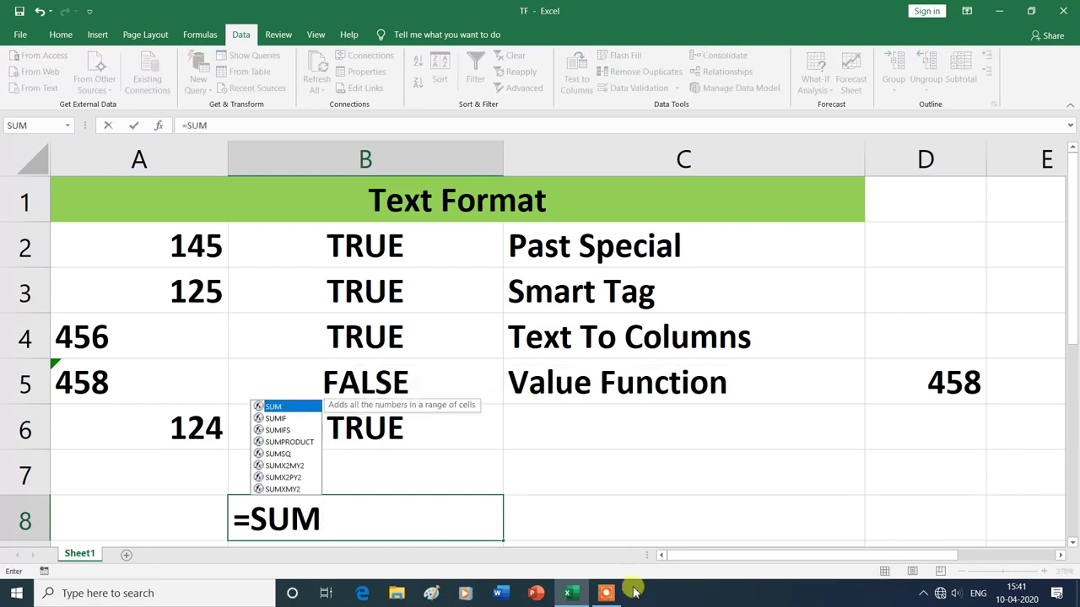
{"action": "double_click", "coordinate": [307, 408]}
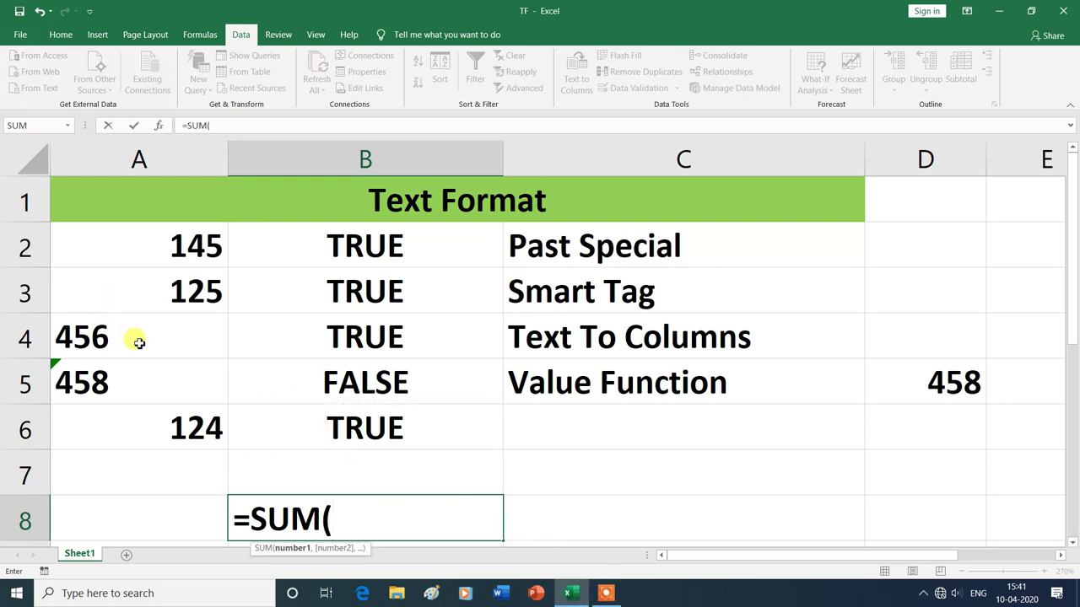
{"action": "left_click", "coordinate": [191, 289]}
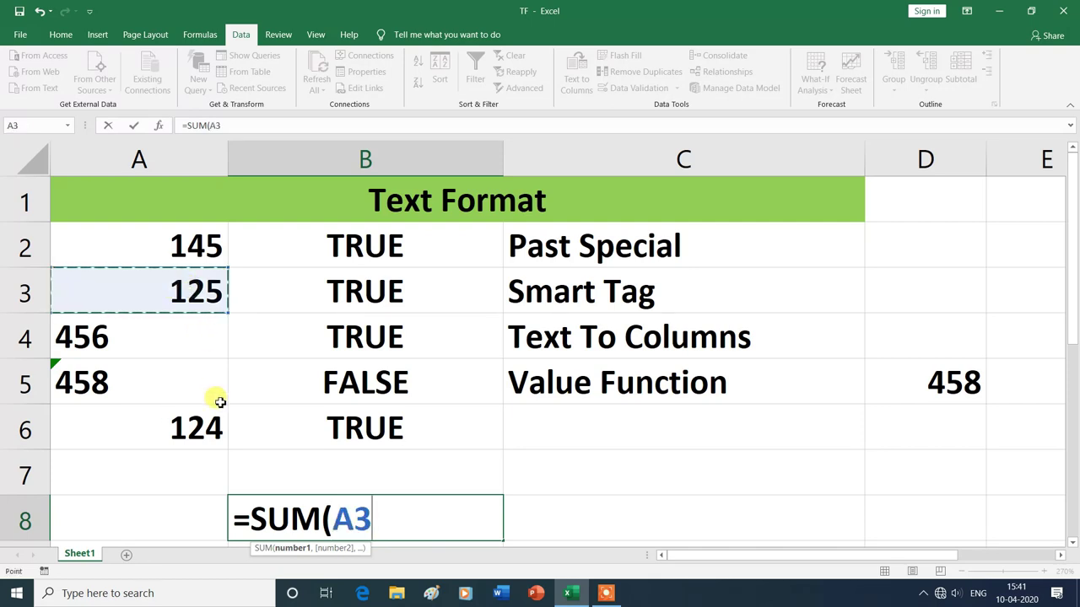
{"action": "type", "text": ","}
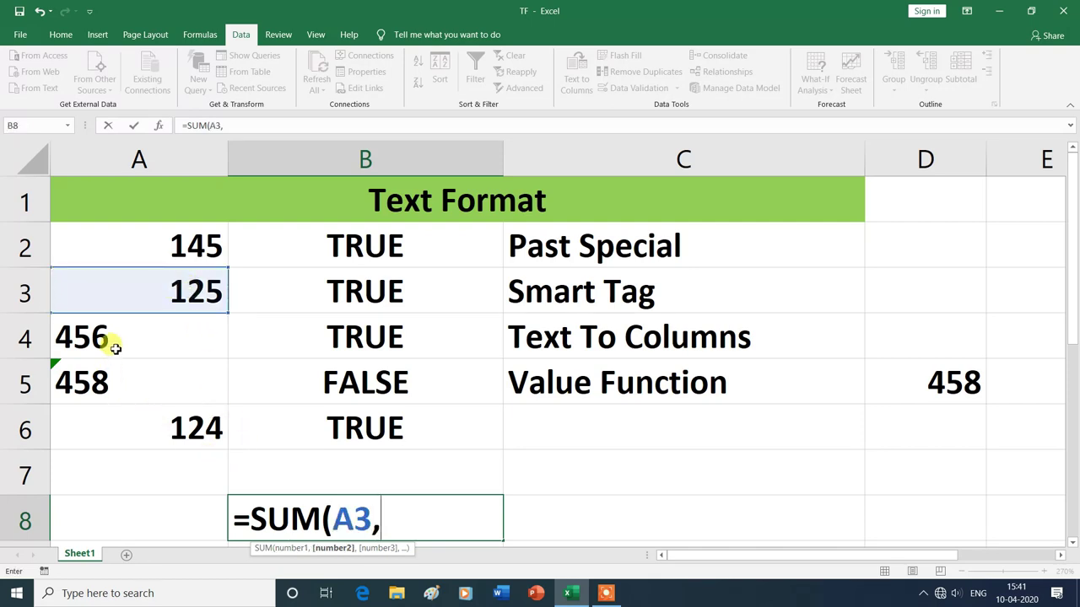
{"action": "left_click", "coordinate": [112, 339]}
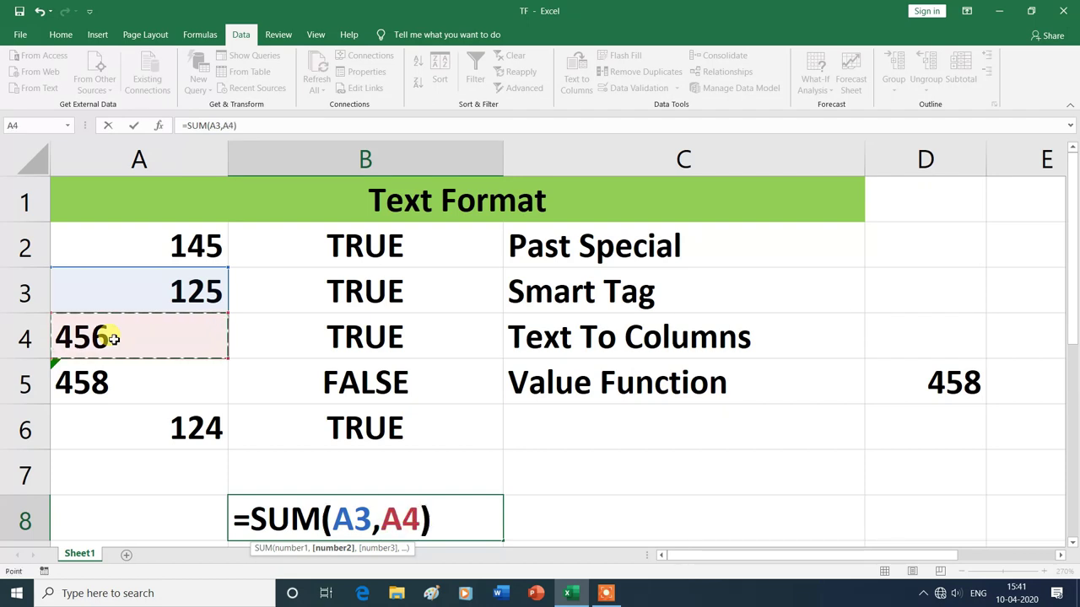
{"action": "key", "text": "Return"}
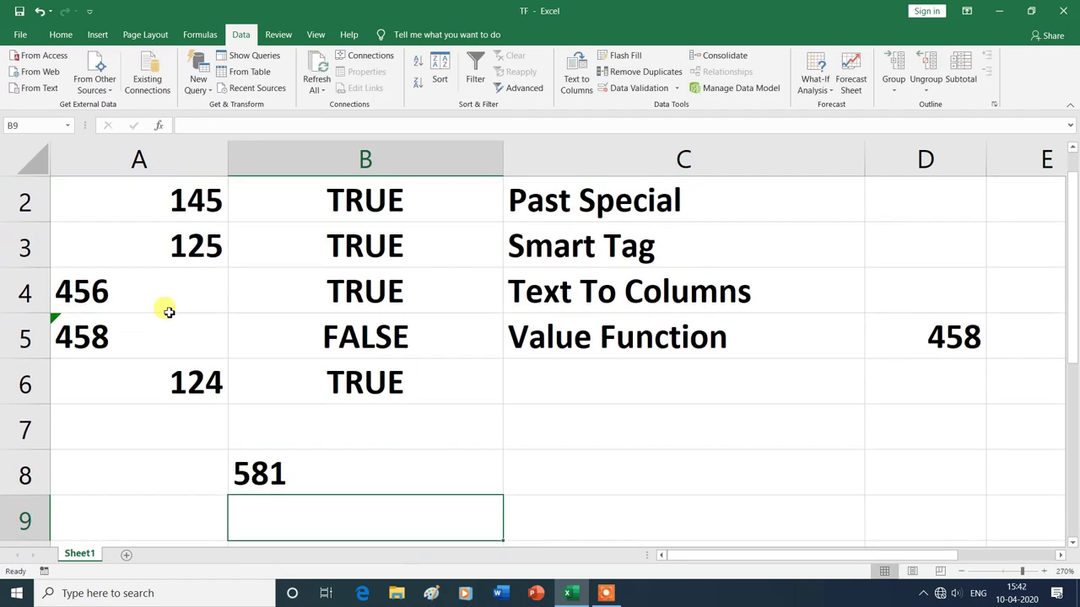